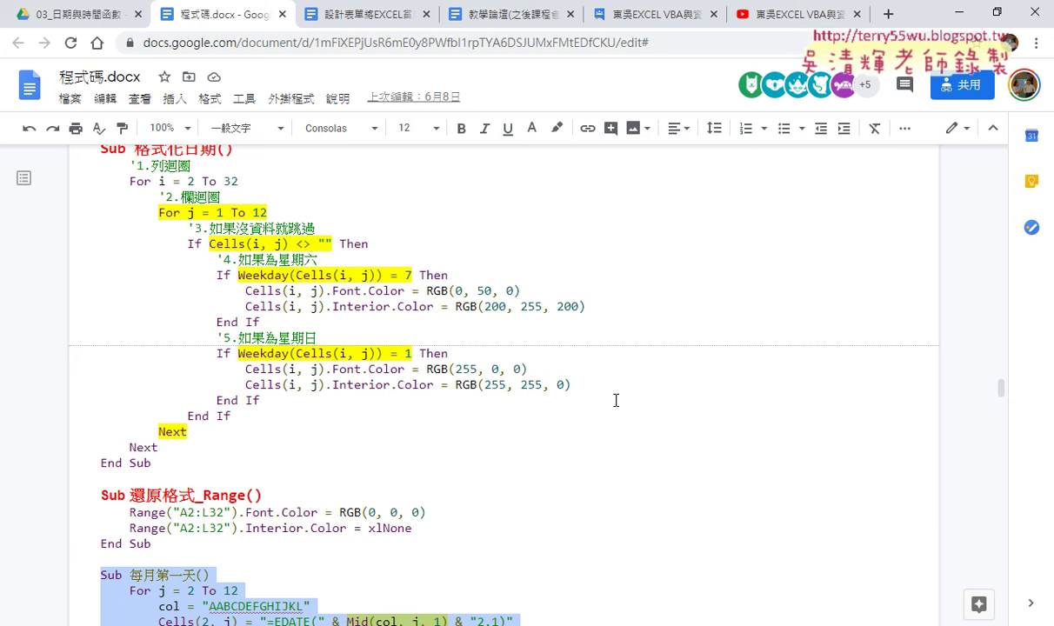
Step: In the code document, highlight the If line that skips empty cells
scroll(616, 400, "up", 2)
mouse_move(152, 545)
left_mouse_down()
mouse_move(53, 268)
mouse_move(57, 208)
left_mouse_up()
left_click(209, 326)
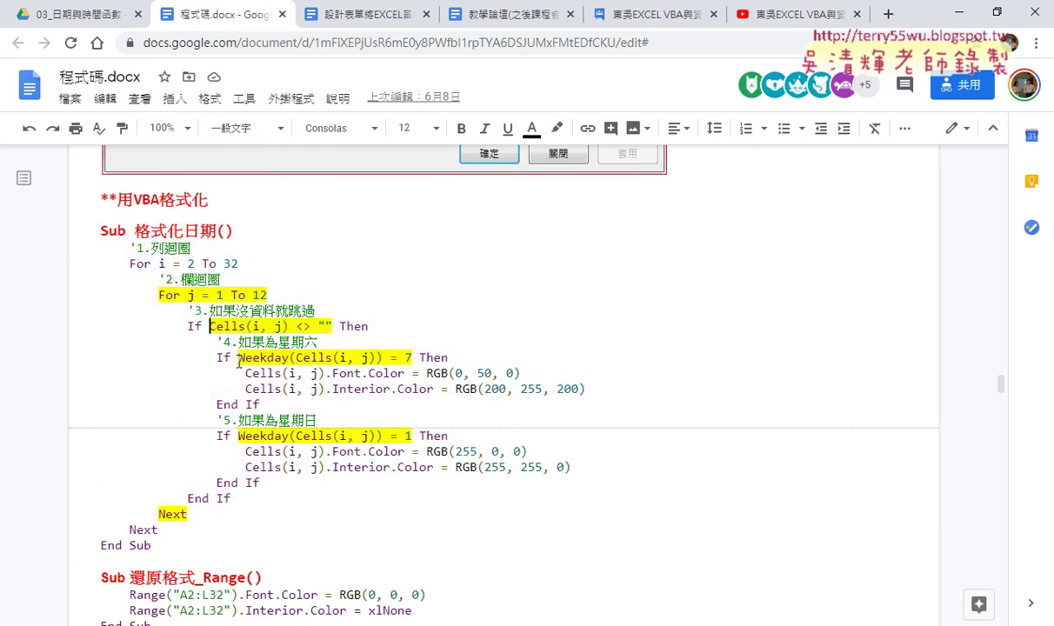
left_click_drag(185, 326, 375, 326)
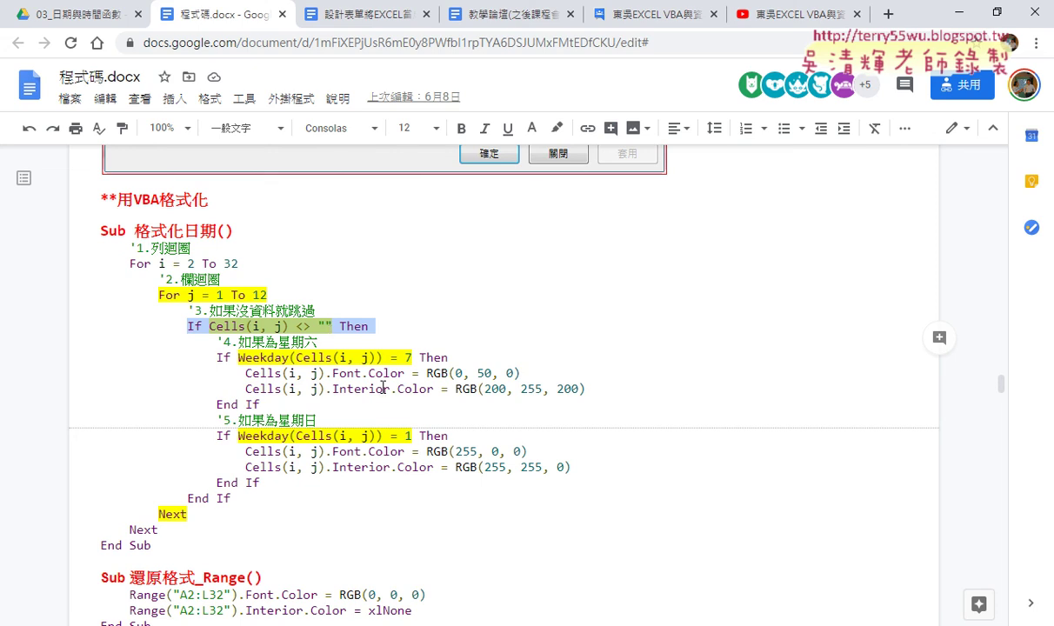
Step: Highlight the A2:L32 reset lines: font colour RGB(0, 0, 0) and fill colour xlNone
scroll(373, 374, "down", 4)
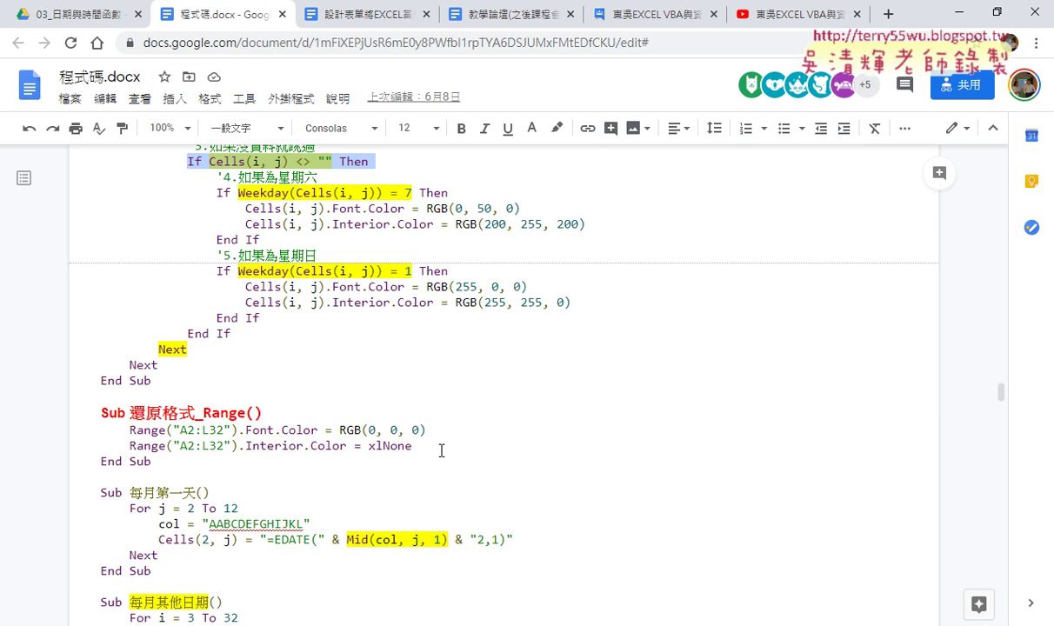
left_click_drag(412, 446, 90, 426)
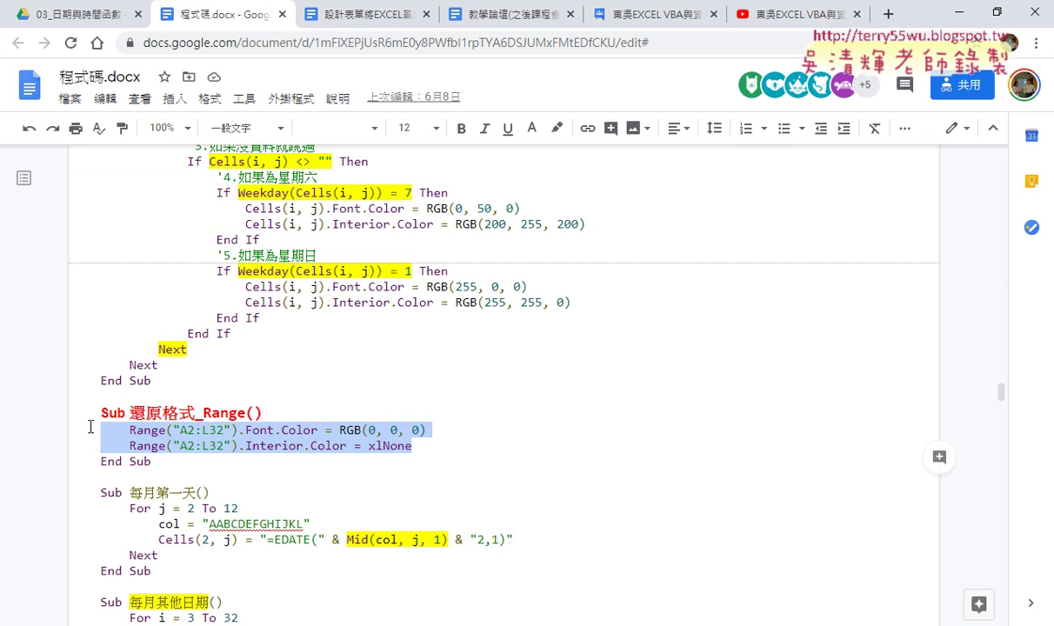
left_click(174, 430)
left_click_drag(174, 429, 231, 429)
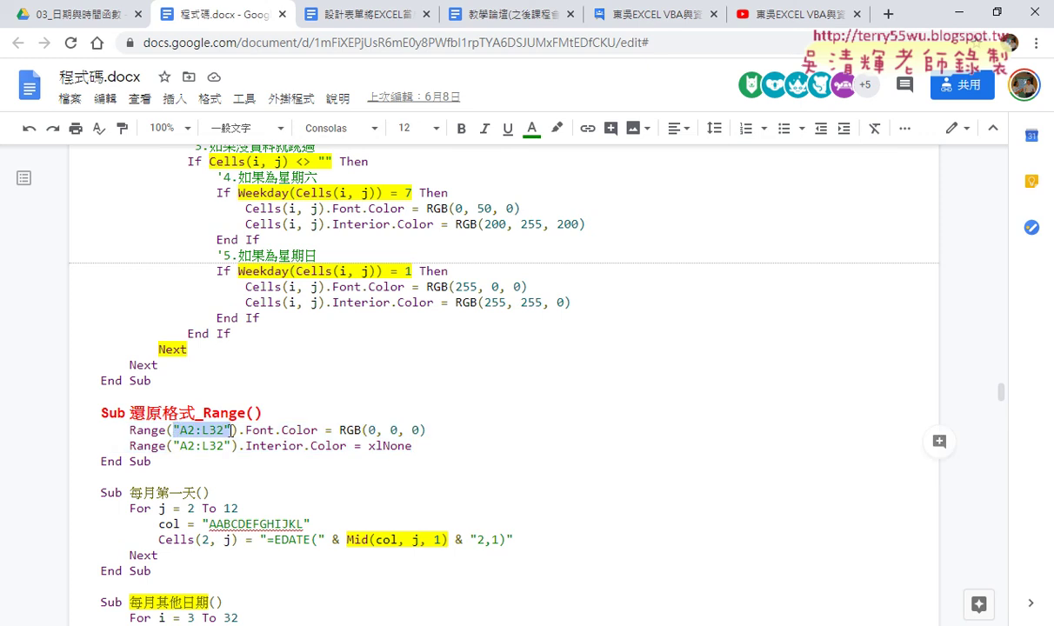
left_click_drag(426, 430, 241, 432)
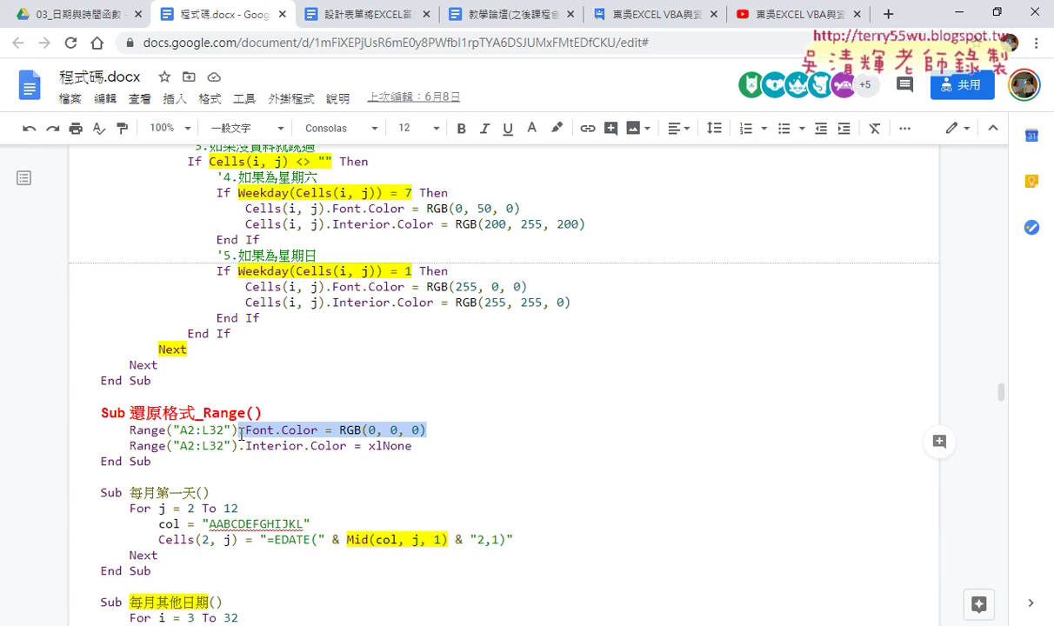
mouse_move(239, 446)
left_mouse_down()
mouse_move(412, 446)
mouse_move(368, 449)
left_mouse_up()
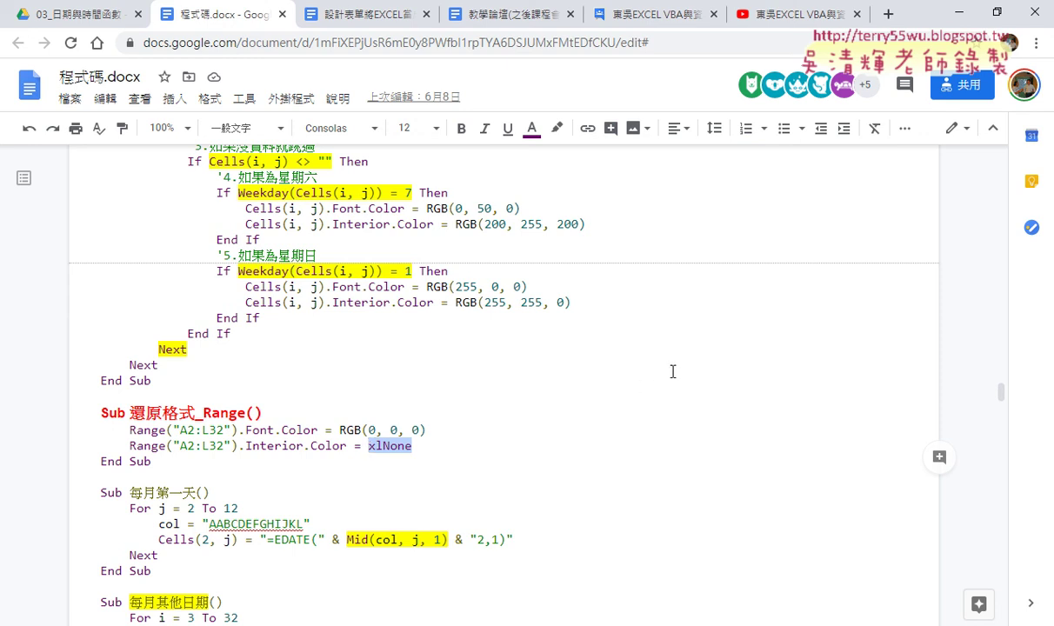
Step: Highlight Sub 年曆()'s calls to 每月第一天, 每月其他日期 and 格式化日期, select the 每月第一天 macro, and minimize Chrome
scroll(687, 351, "down", 3)
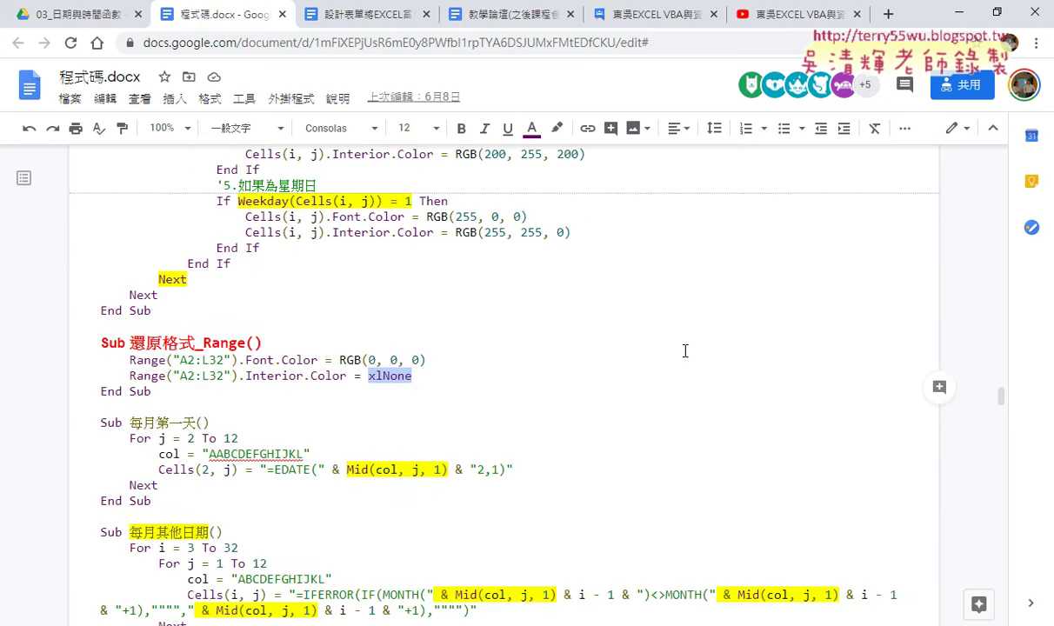
scroll(686, 350, "down", 1)
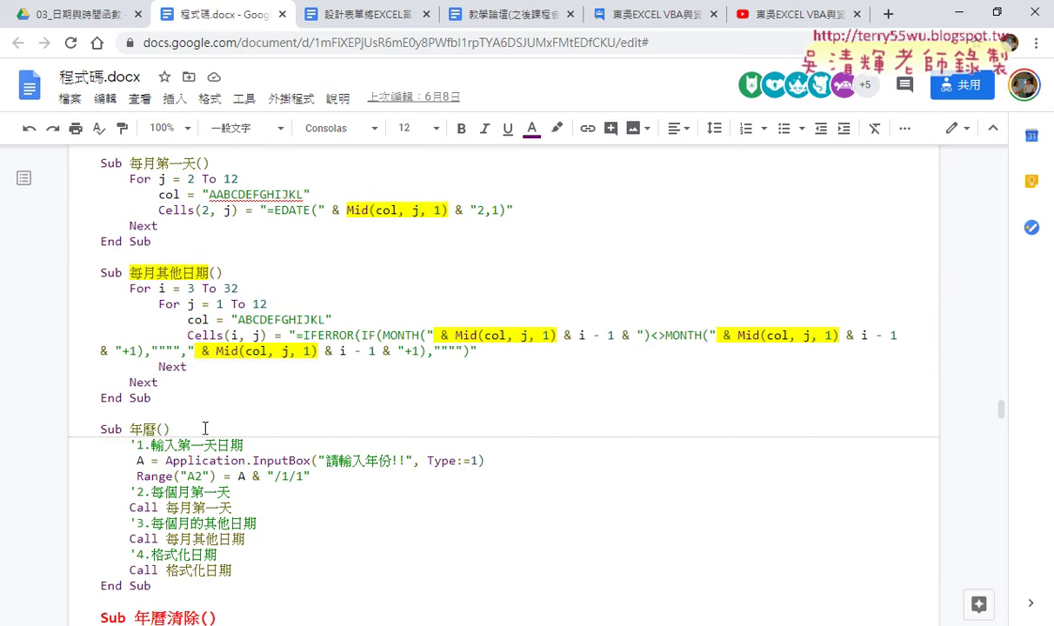
left_click_drag(171, 430, 98, 429)
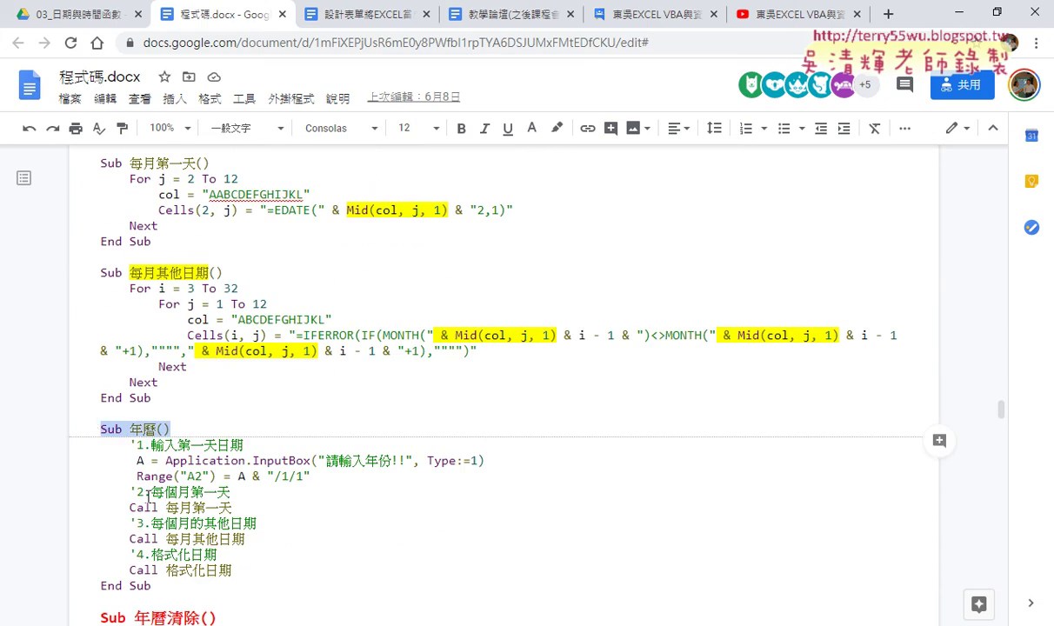
left_click_drag(129, 507, 230, 507)
left_click_drag(131, 541, 252, 539)
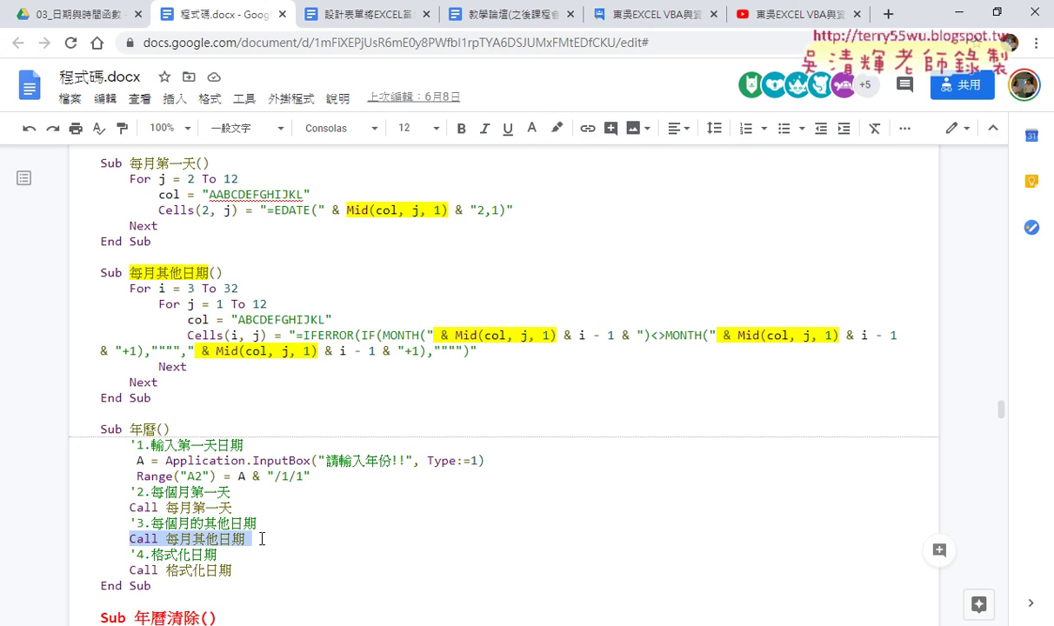
left_click_drag(129, 570, 242, 576)
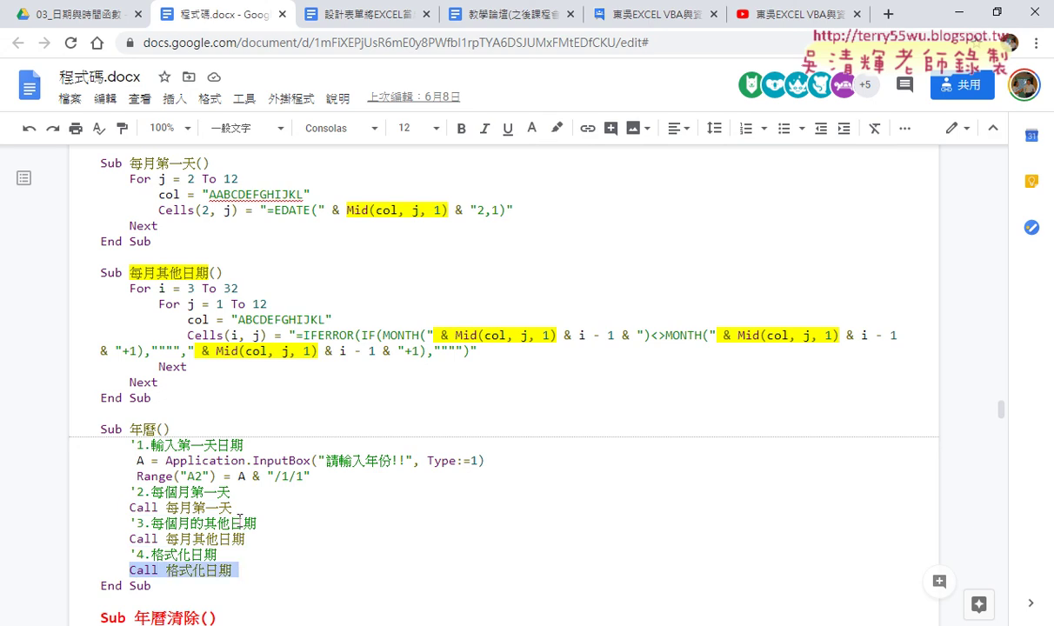
left_click_drag(231, 492, 59, 497)
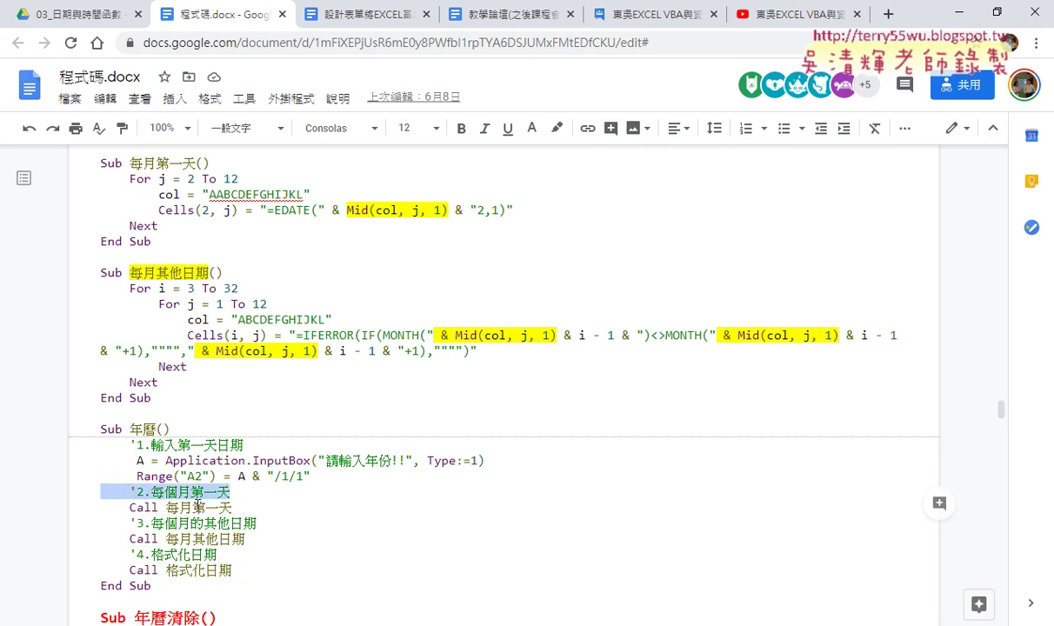
left_click_drag(246, 539, 108, 541)
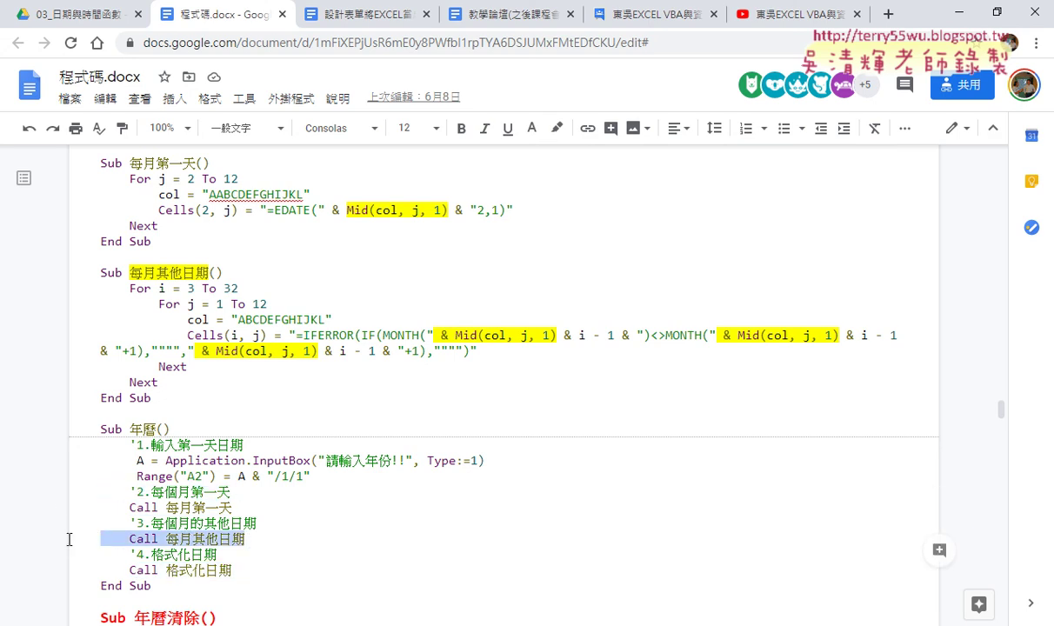
left_click_drag(235, 571, 94, 572)
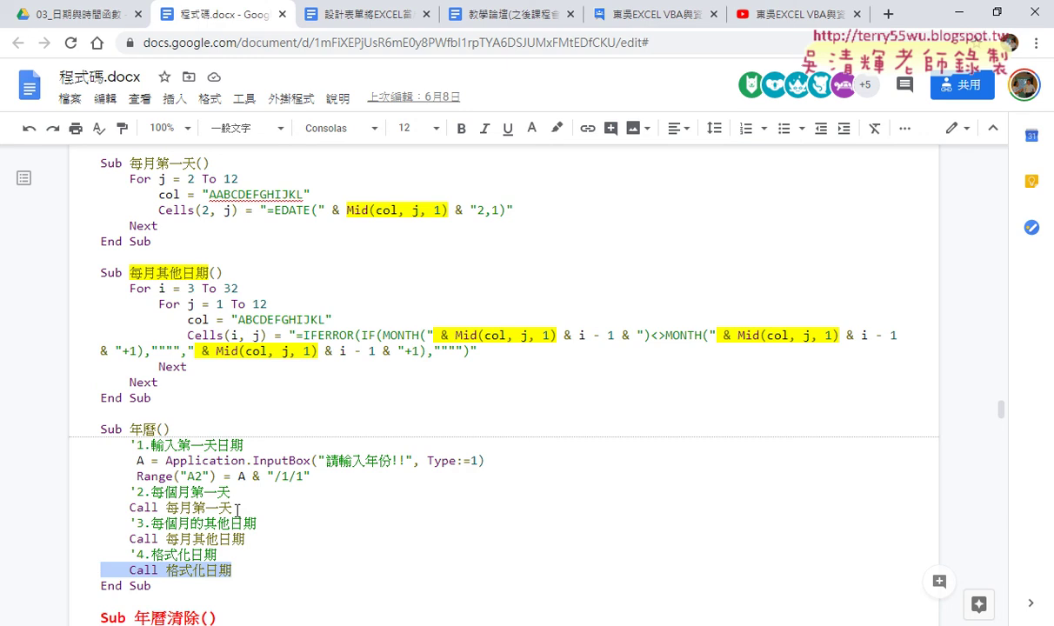
left_click_drag(178, 242, 69, 166)
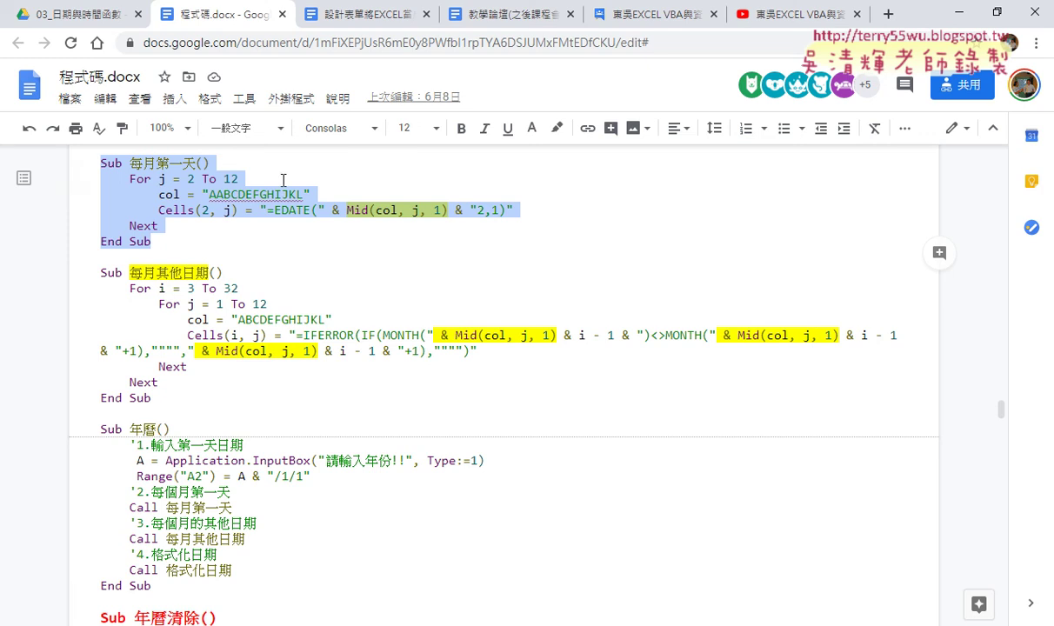
left_click(959, 12)
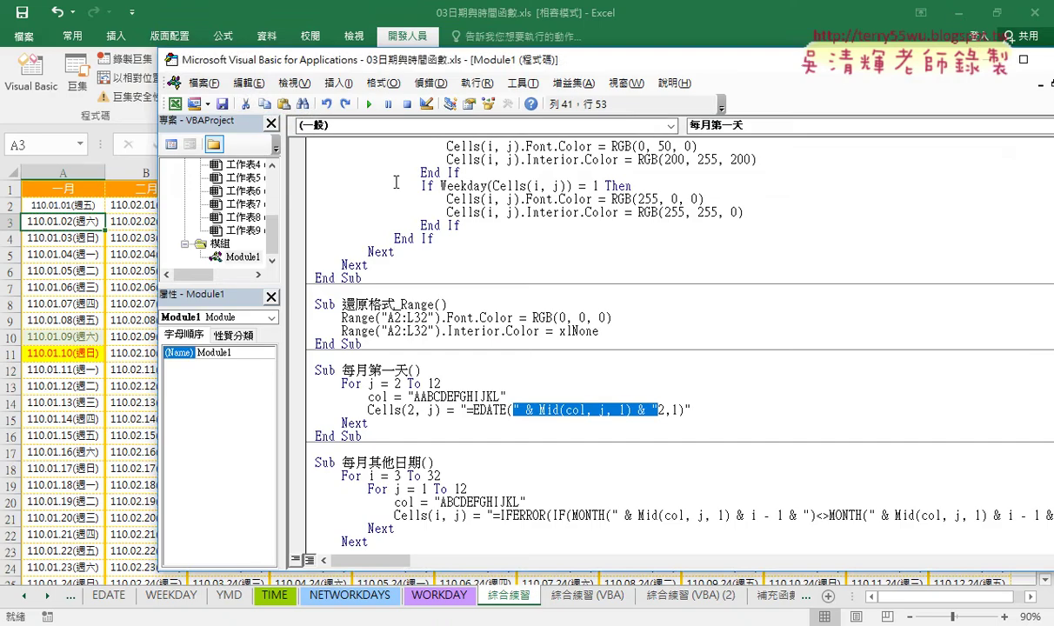
Step: Check B2's EDATE formula, then clear the 綜合練習 (VBA) calendar with 年曆清除
left_click(91, 252)
left_click(147, 206)
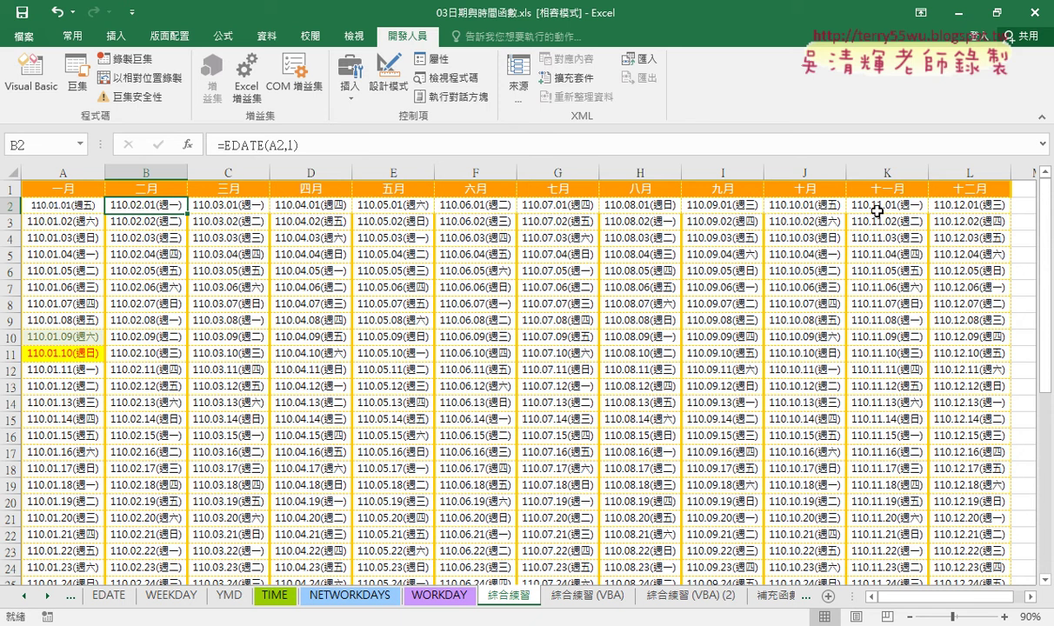
left_click(608, 599)
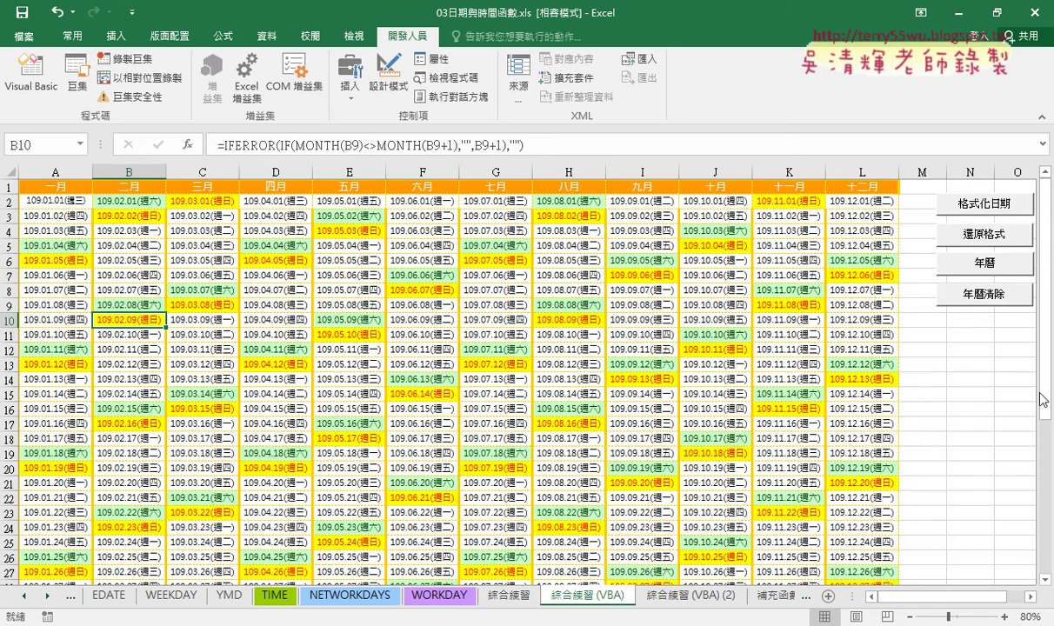
left_click(987, 300)
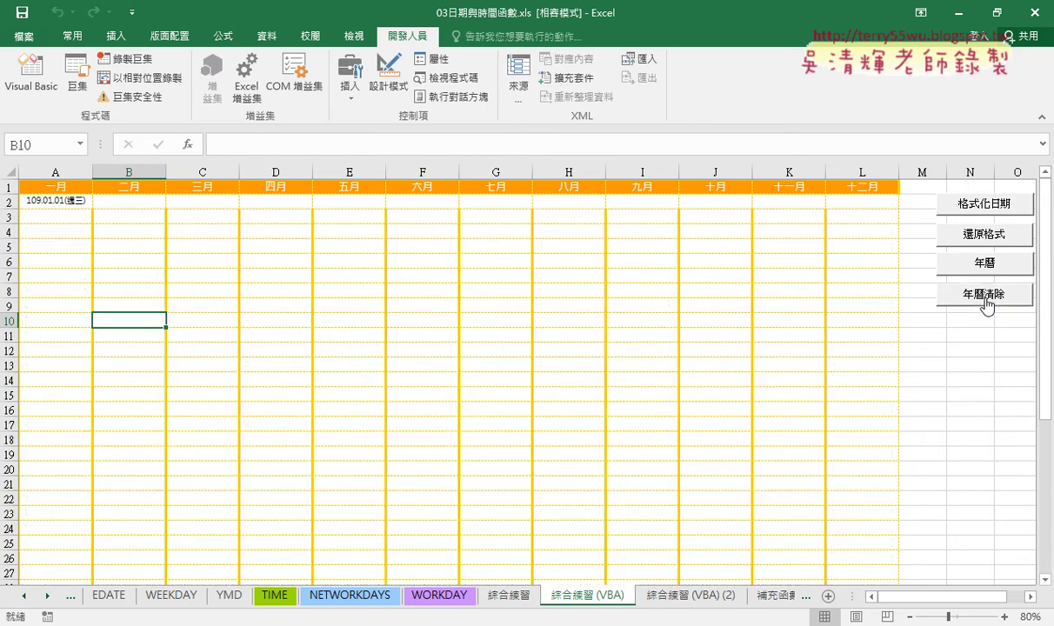
Step: Reopen the VBA editor on Module1 and move its window up and right
left_click(38, 80)
left_click(421, 357)
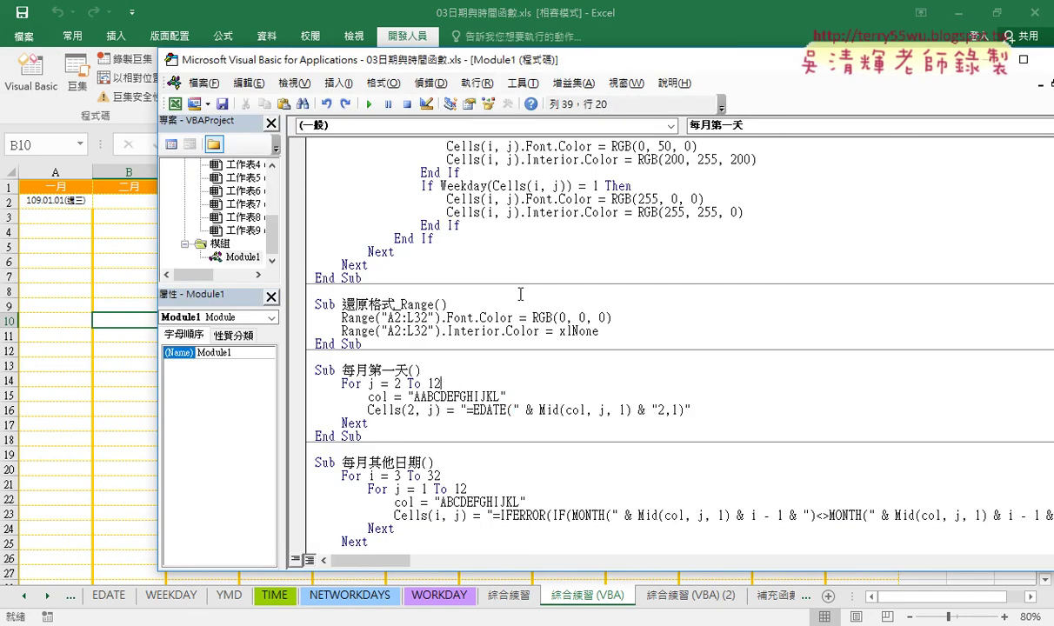
left_click(537, 52)
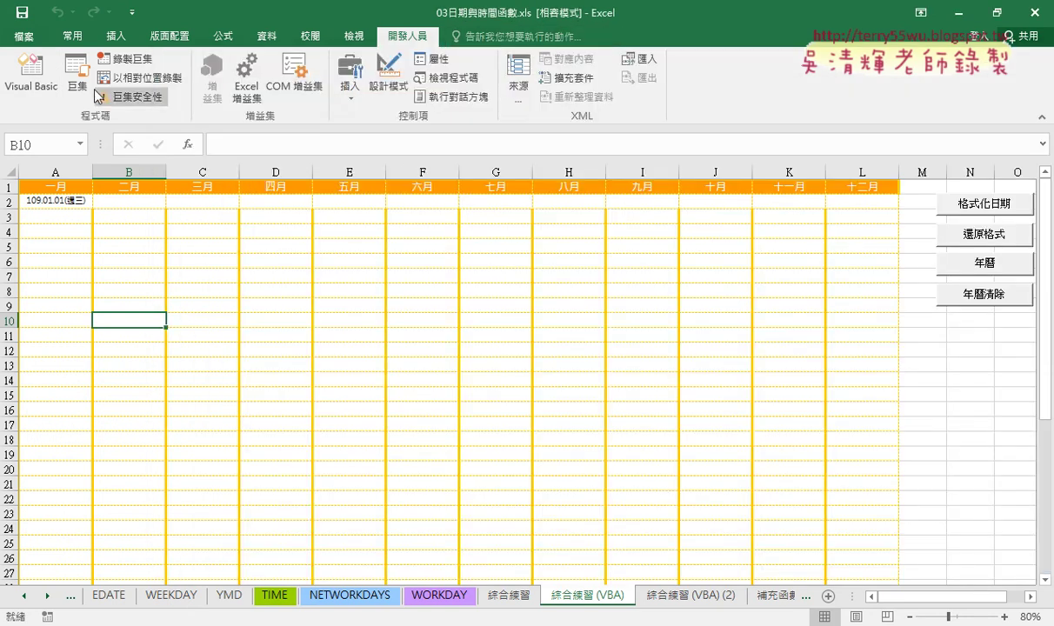
left_click(31, 74)
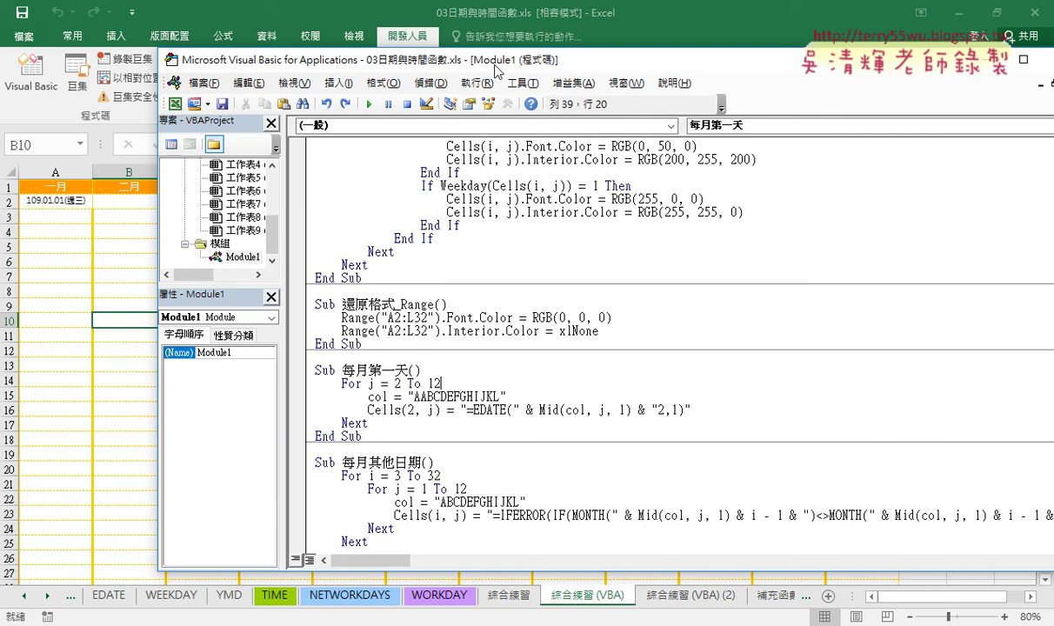
mouse_move(498, 68)
left_mouse_down()
mouse_move(612, 44)
mouse_move(643, 53)
left_mouse_up()
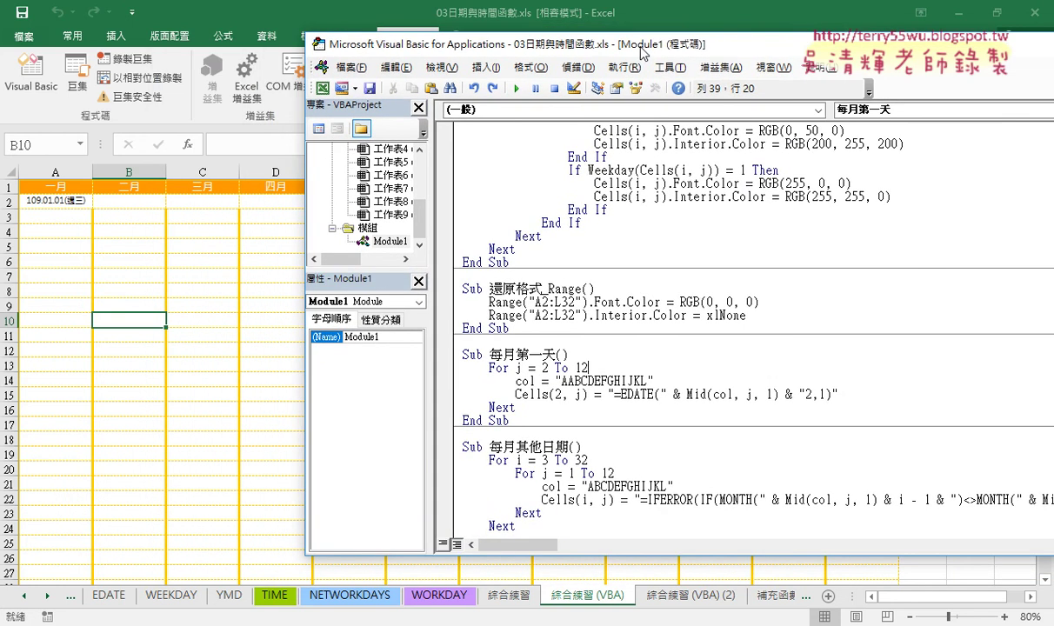
Step: Run the 每月第一天 macro to fill row 2 with each month's first day
left_click(626, 394)
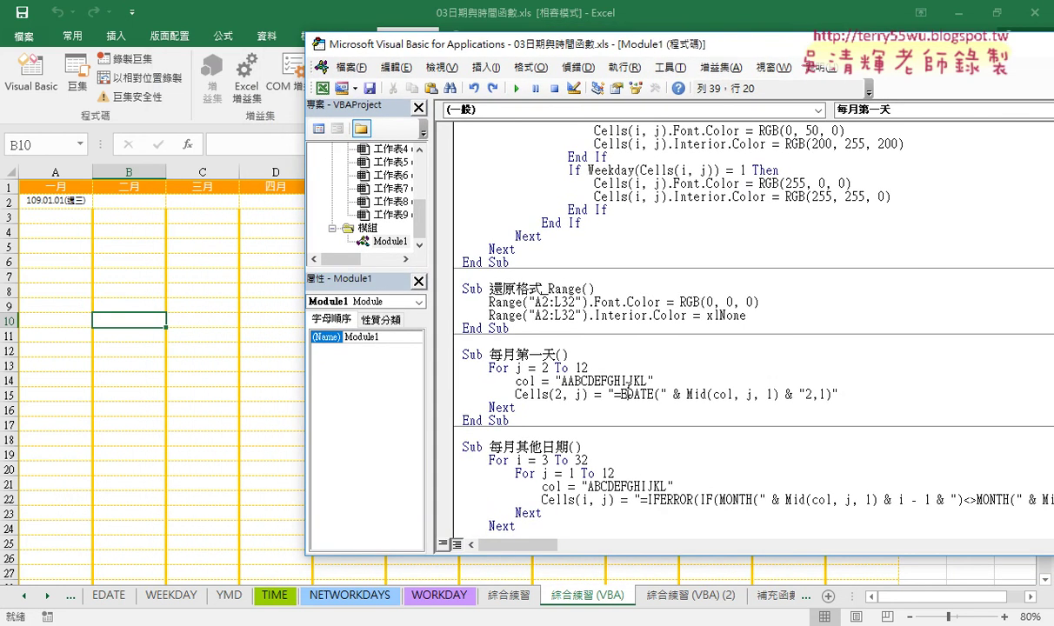
left_click(520, 89)
left_click_drag(514, 42, 353, 239)
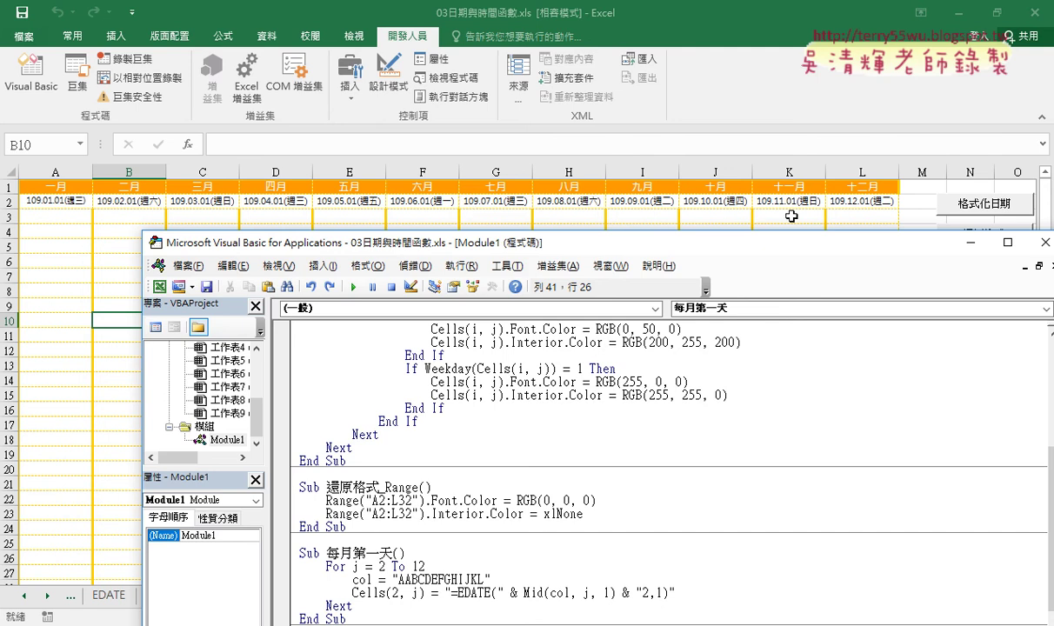
scroll(492, 403, "down", 2)
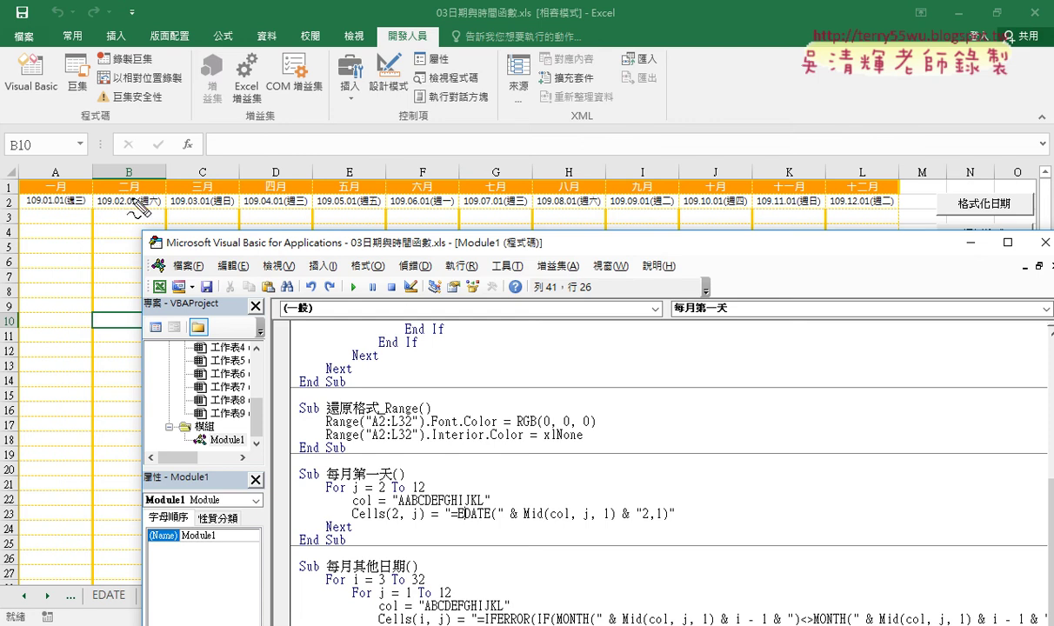
Step: Mark and check the chained EDATE formulas in cells B2 and C2, e.g. =EDATE(A2,1)
left_click_drag(170, 211, 166, 212)
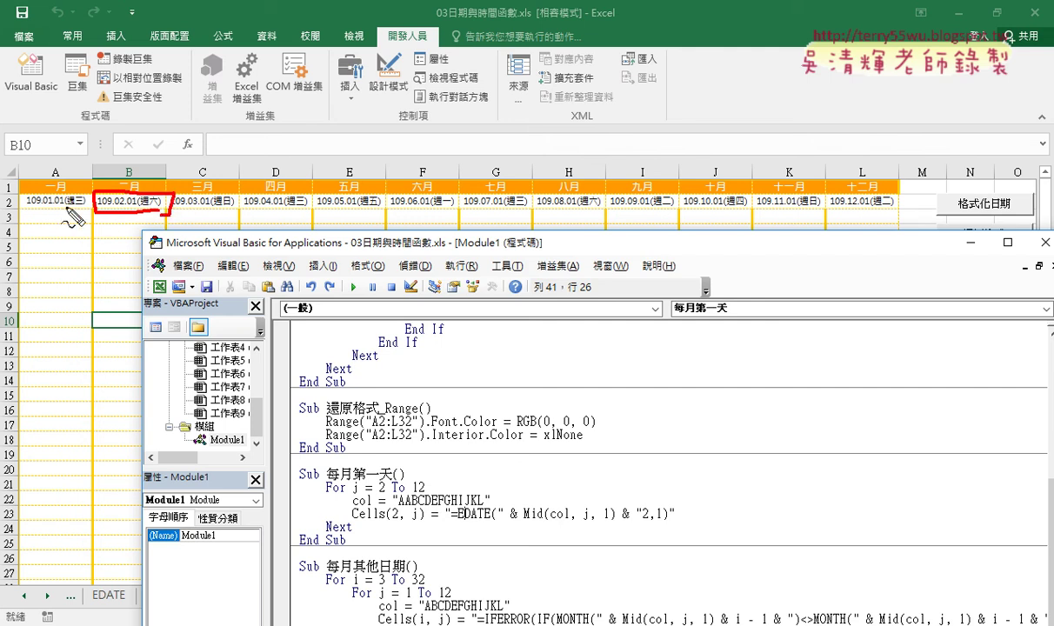
key("Escape")
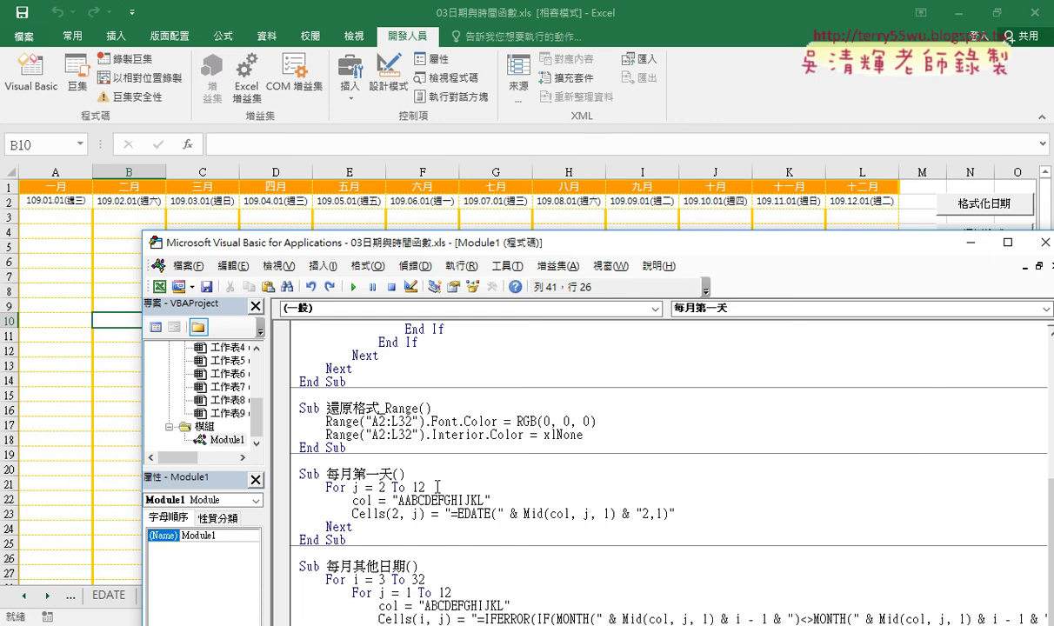
left_click(133, 201)
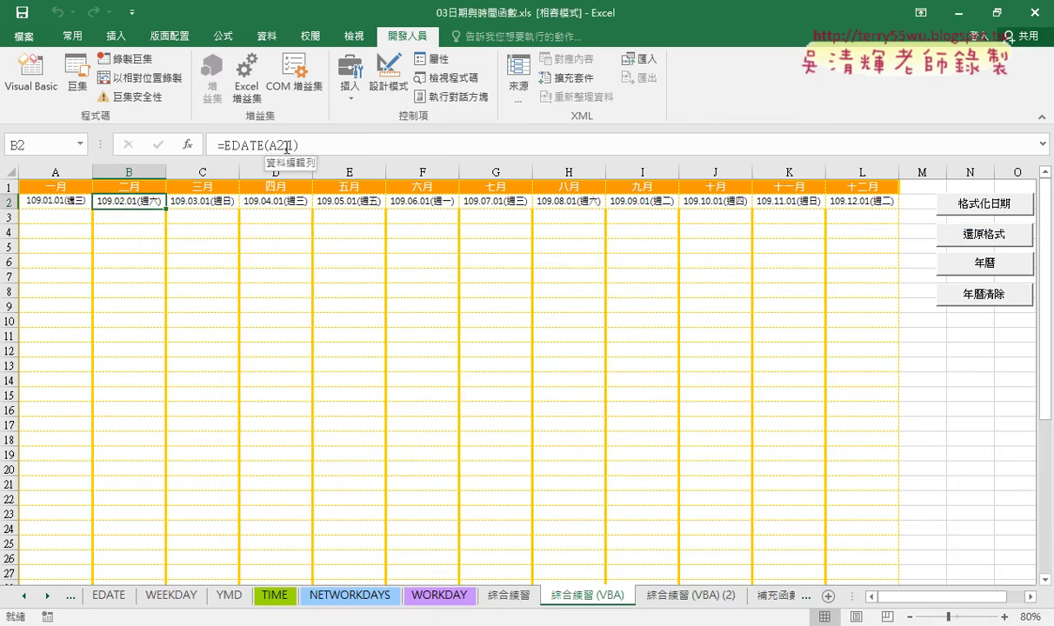
left_click(195, 196)
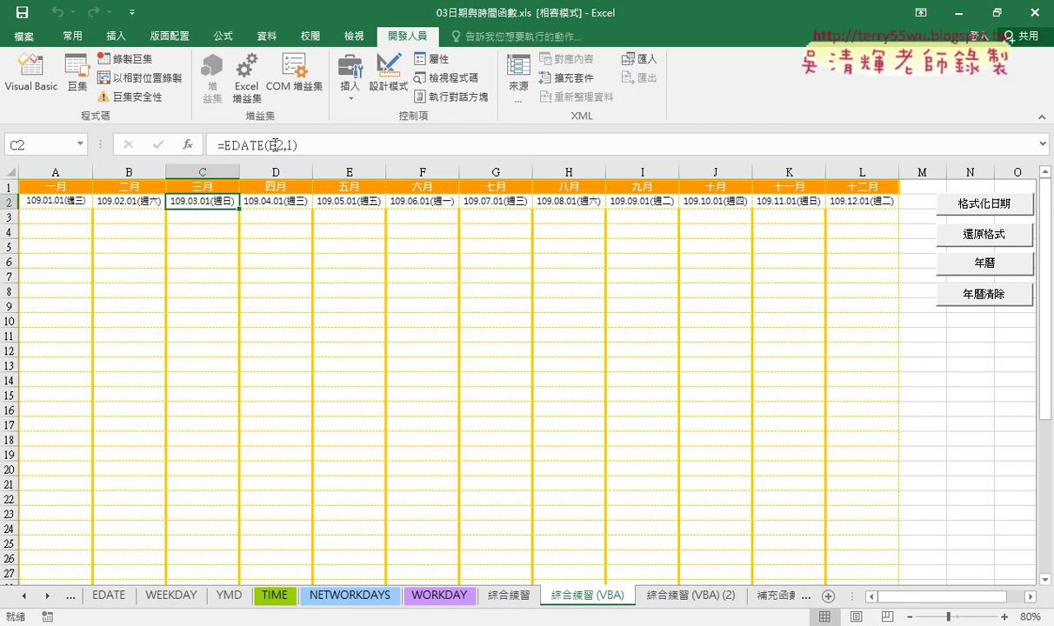
left_click(135, 191)
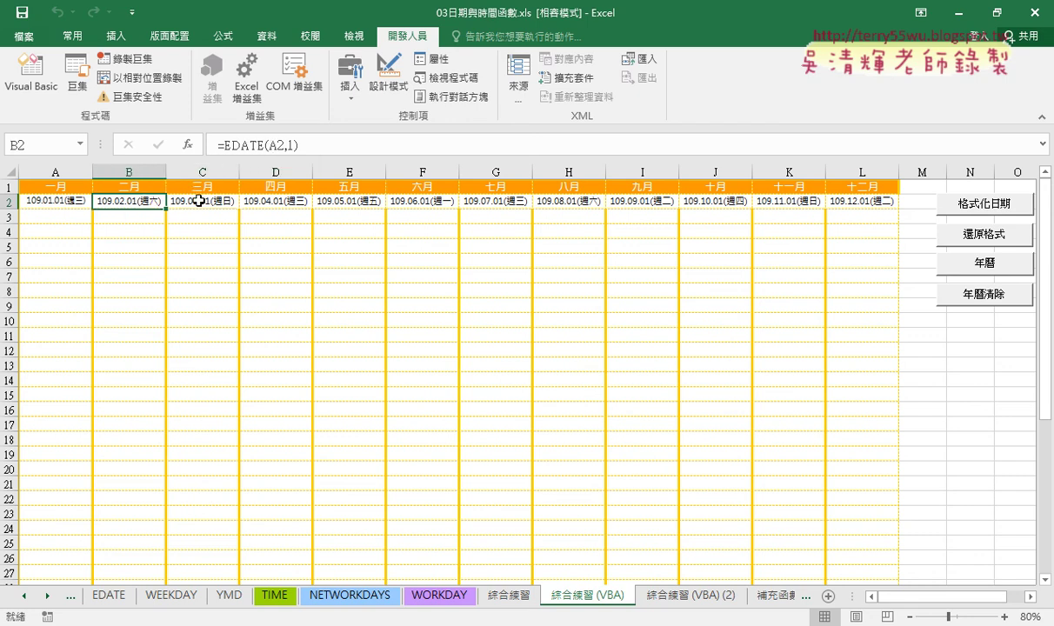
left_click(187, 191)
left_click(274, 203)
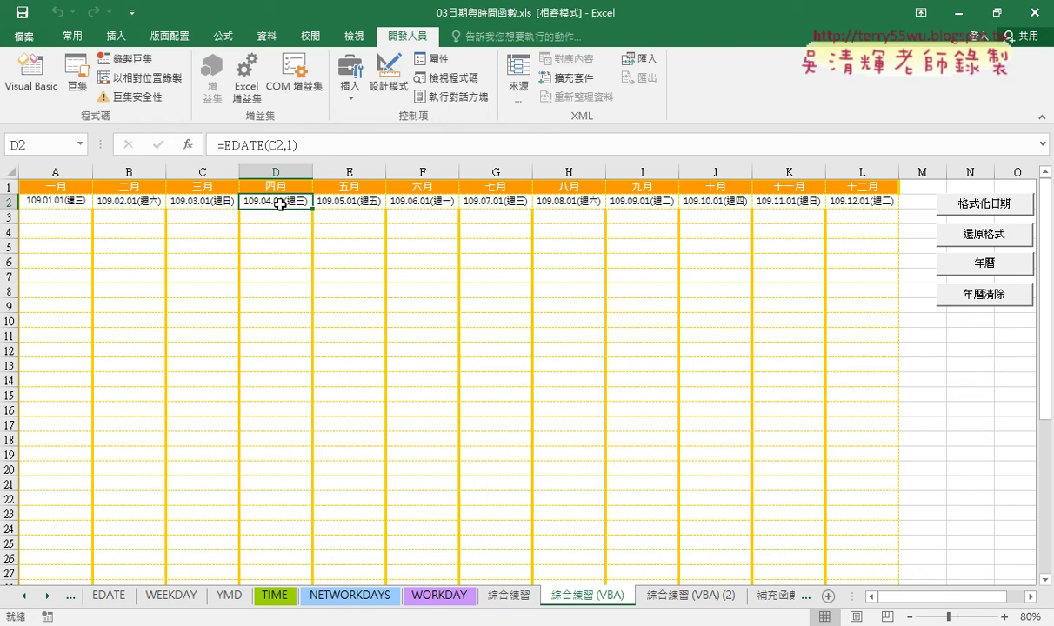
left_click(869, 202)
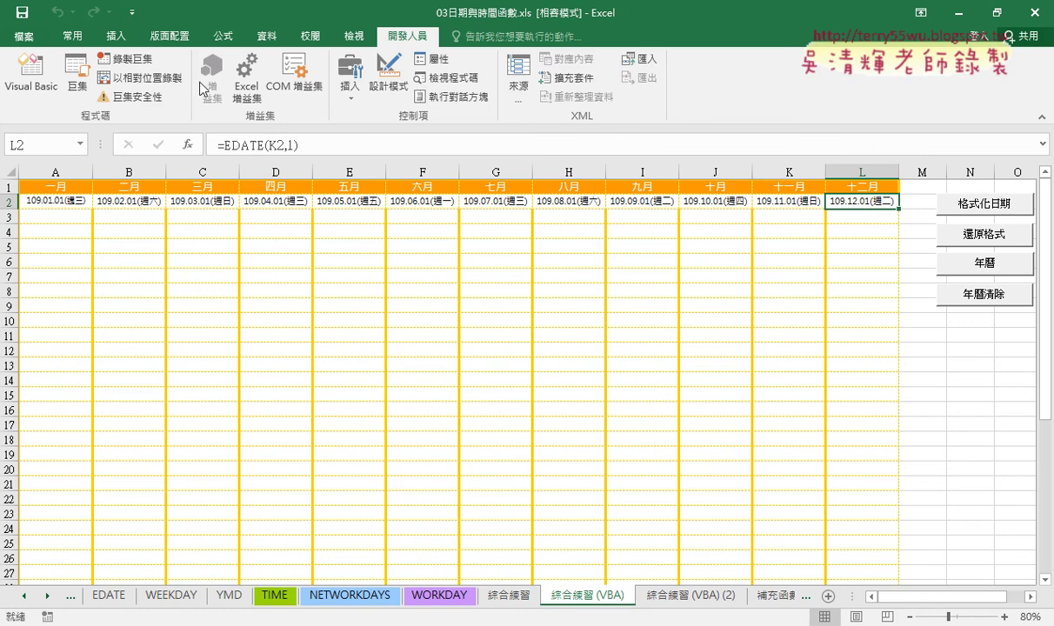
Step: In the VBA editor, examine 每月第一天's loop start value 2 and the AABCDEFGHIJKL column string
left_click(37, 90)
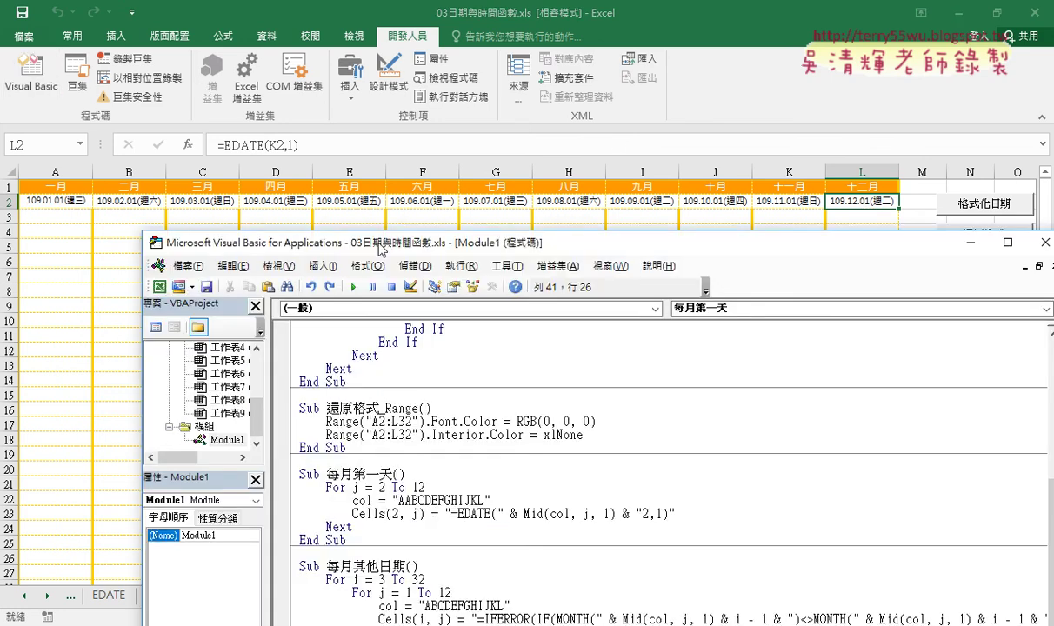
left_click_drag(357, 244, 289, 236)
scroll(487, 436, "down", 2)
scroll(491, 435, "down", 1)
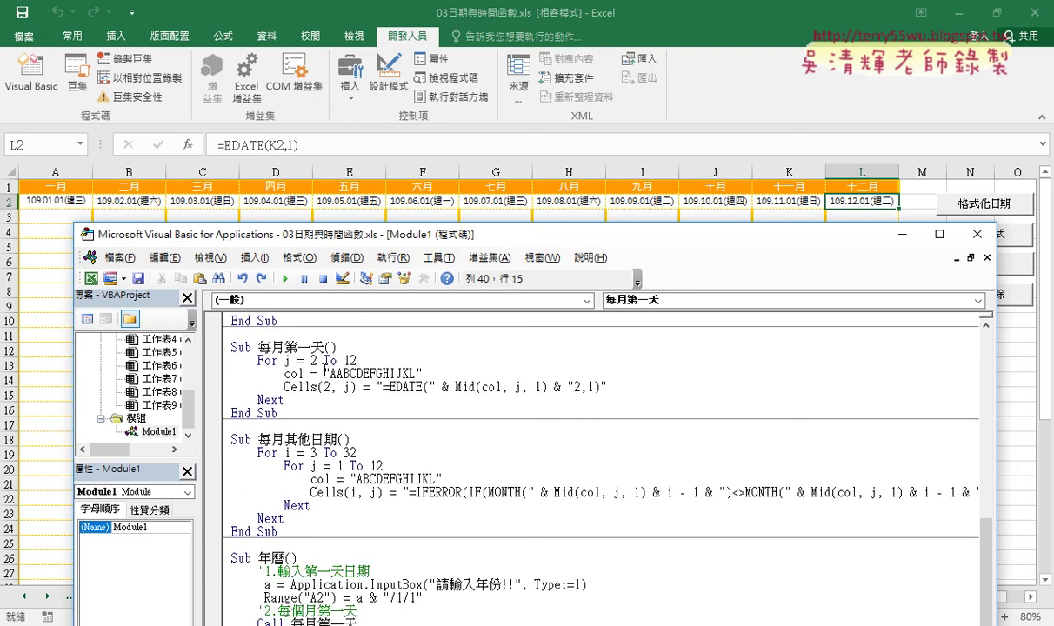
left_click_drag(323, 372, 424, 373)
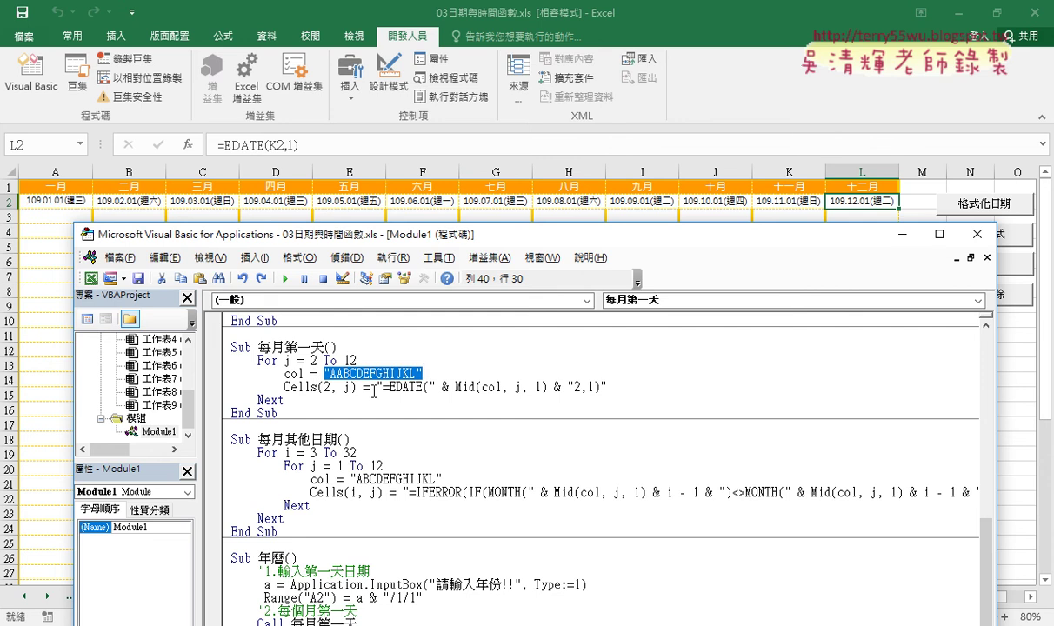
left_click(311, 360)
double_click(313, 359)
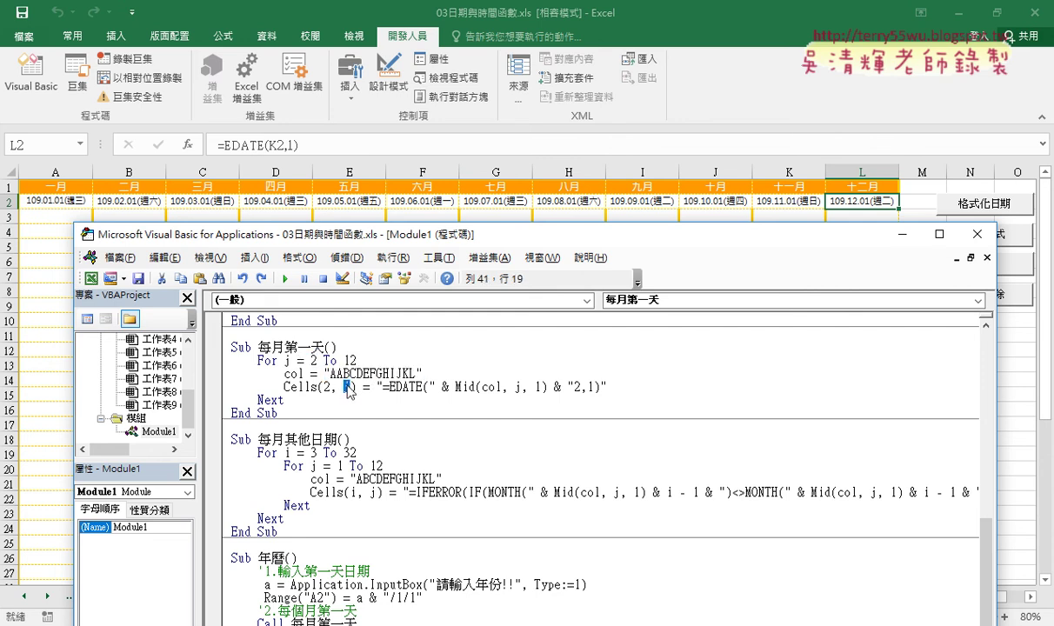
left_click(338, 374)
left_click_drag(338, 374, 345, 374)
Step: Replace the Mid expression in the EDATE line with A, giving =EDATE(A2,1)
left_click_drag(383, 387, 574, 387)
left_click(458, 388)
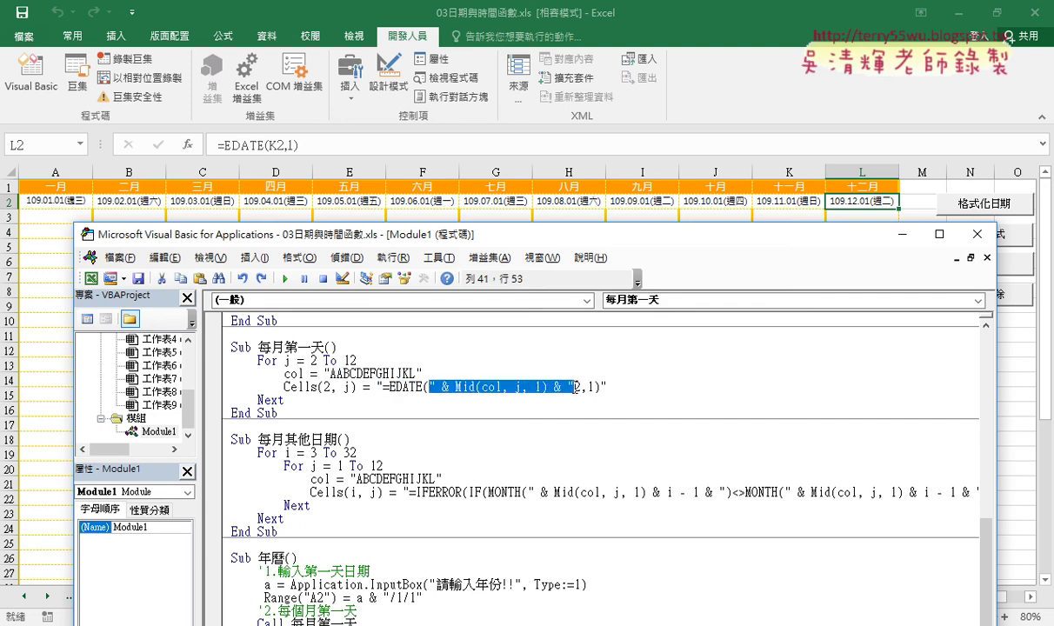
type("A")
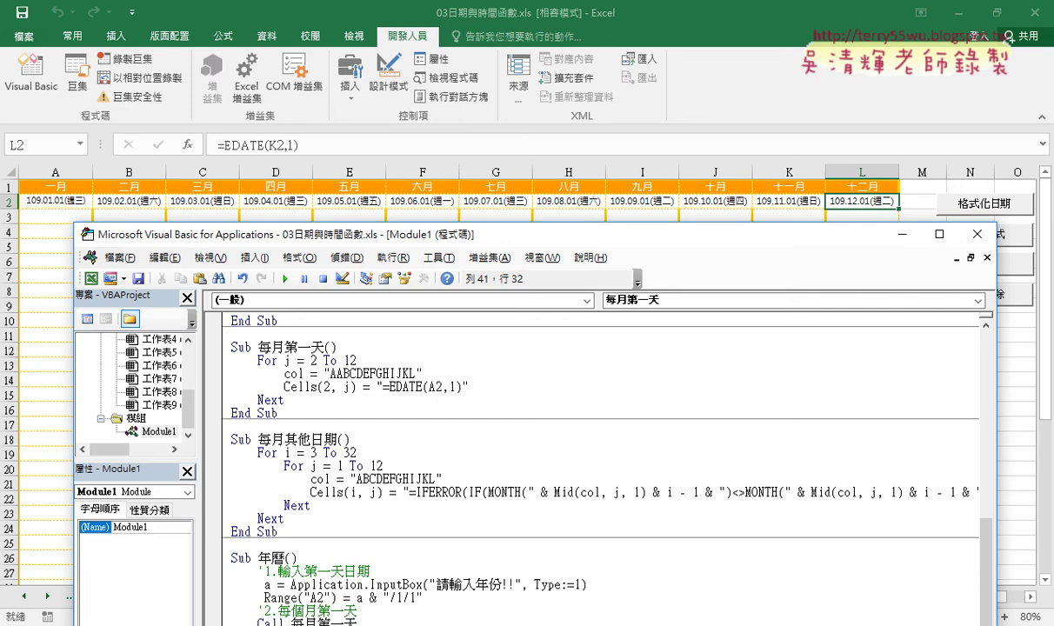
Step: Replace the A in the EDATE formula with a " & j & " concatenation
key("shift+Left")
type("\"\"")
key("Left")
type("&&")
key("Left")
key("Left")
key("Right")
key("Right")
key("Left")
key("Left")
type("j")
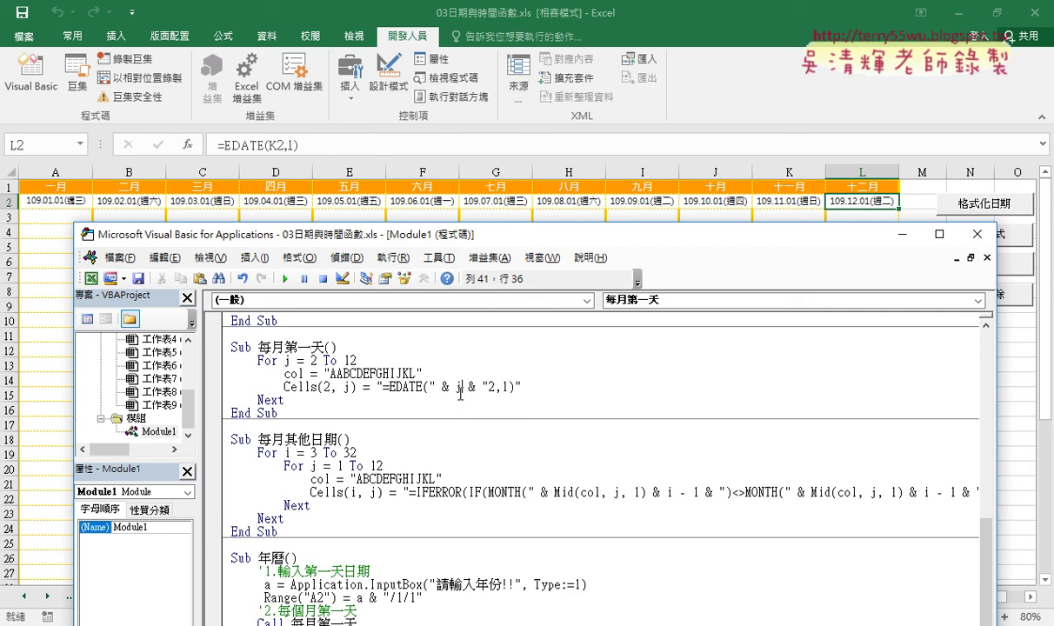
Step: Wrap j as Mid(col, j, 1) and commit the line so VBA reformats it
key("Left")
type("mid")
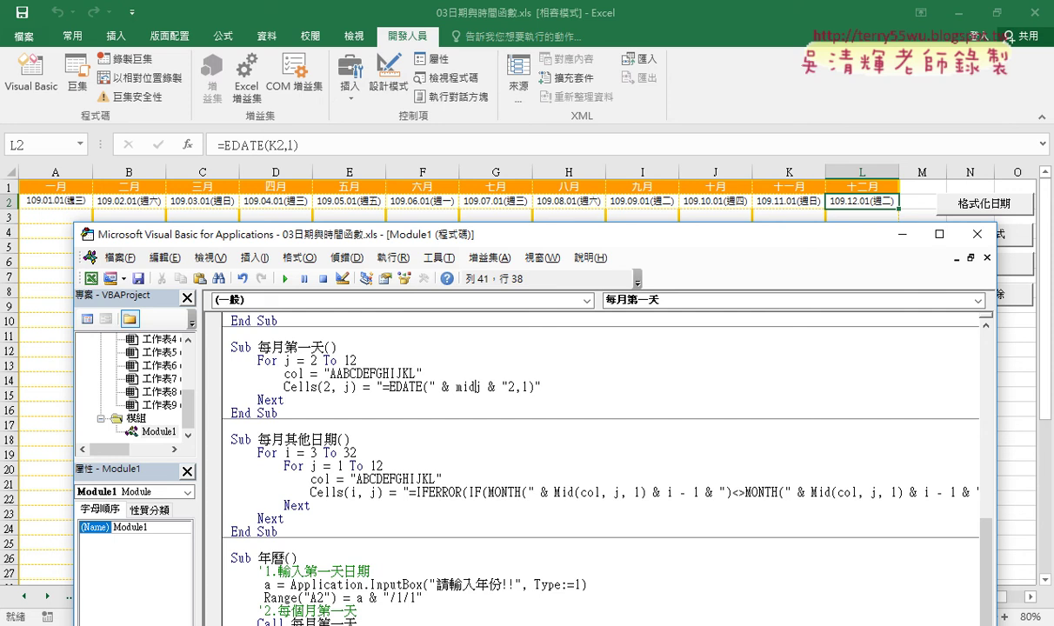
type("(")
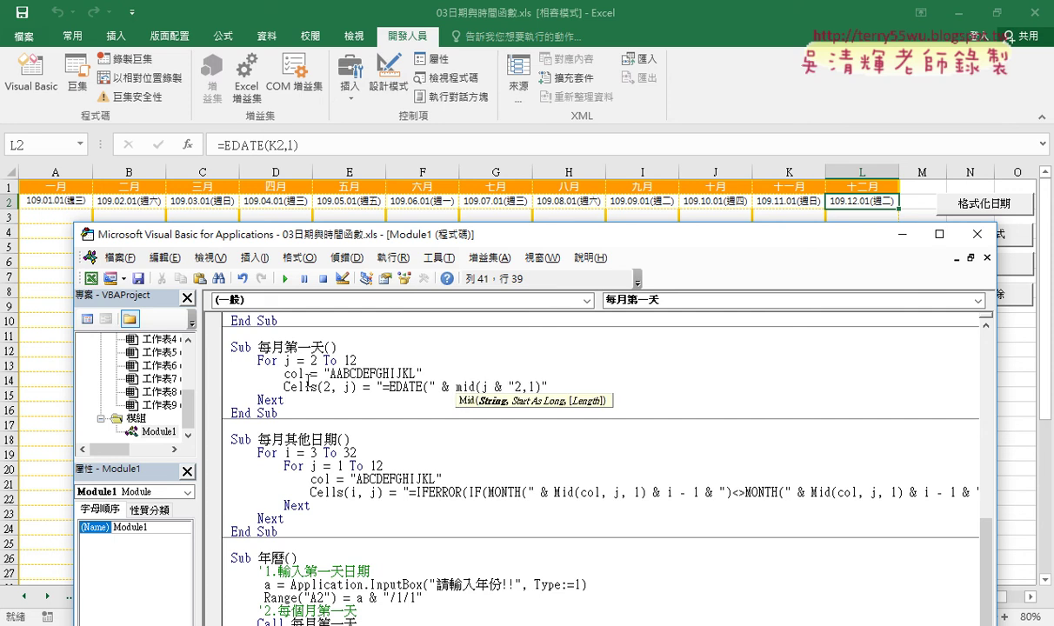
type("col")
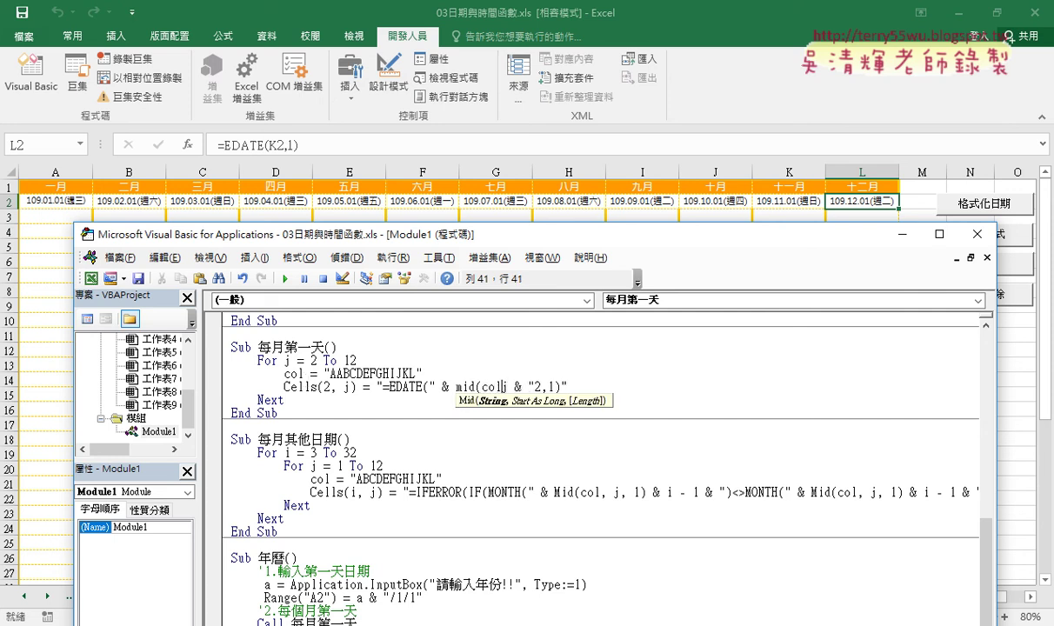
type(",")
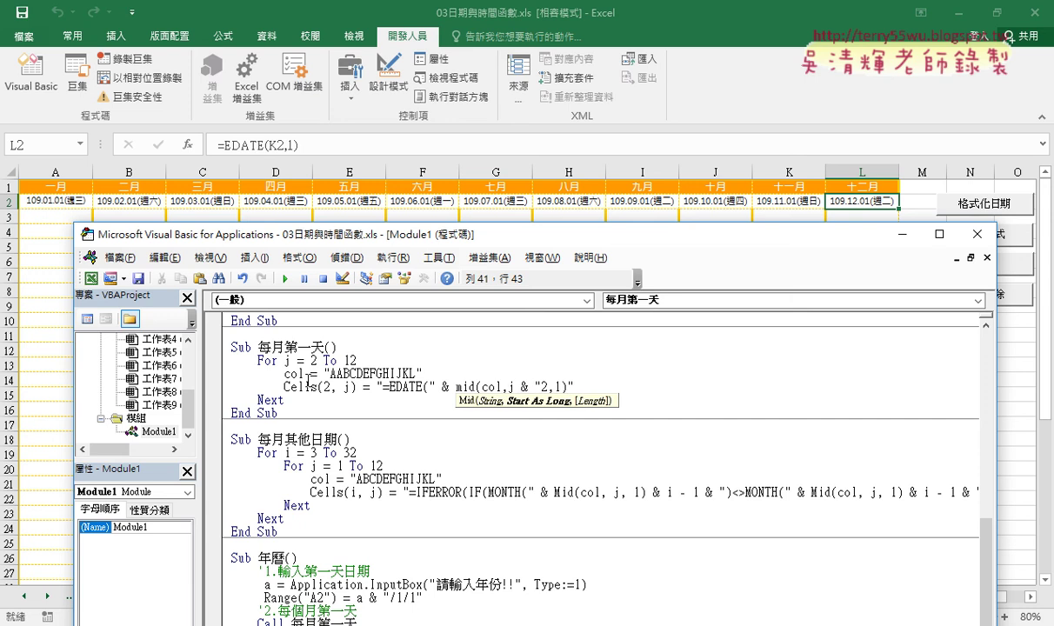
key("Right")
type(",1")
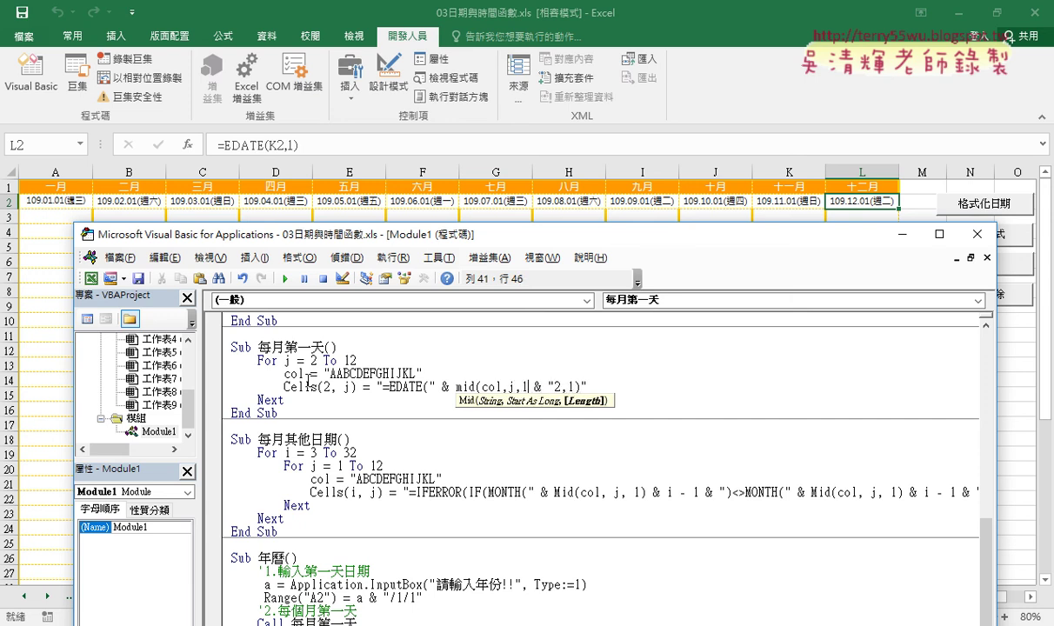
type(")")
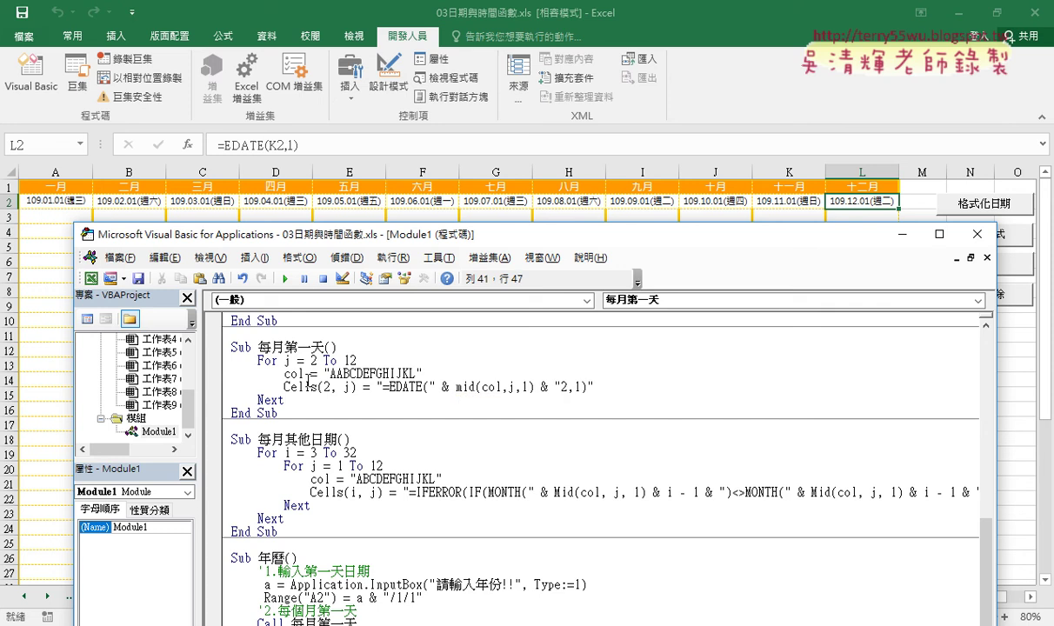
left_click(567, 456)
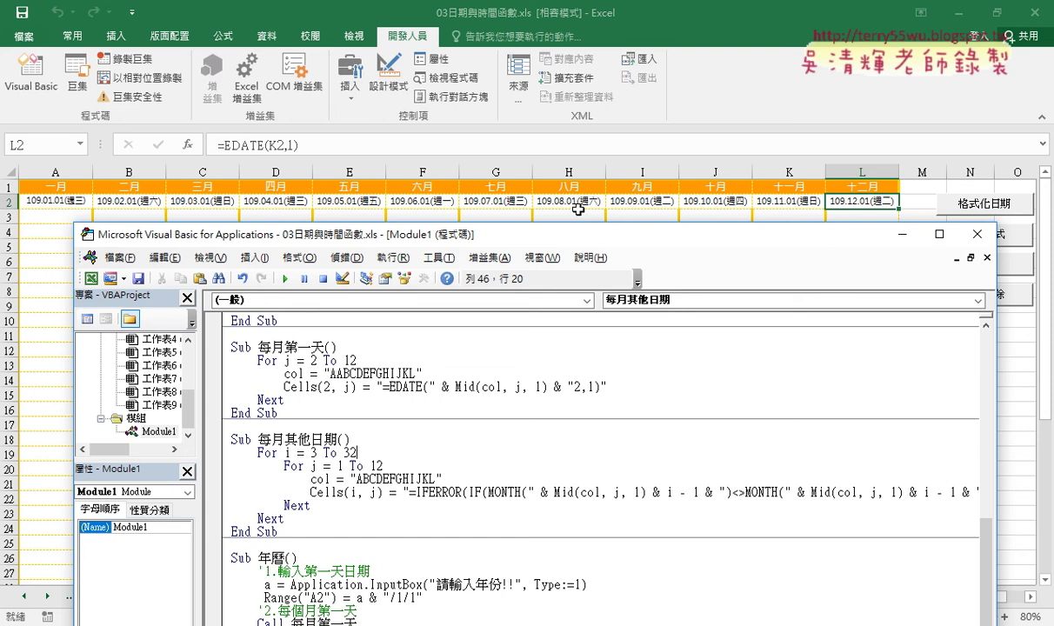
double_click(487, 388)
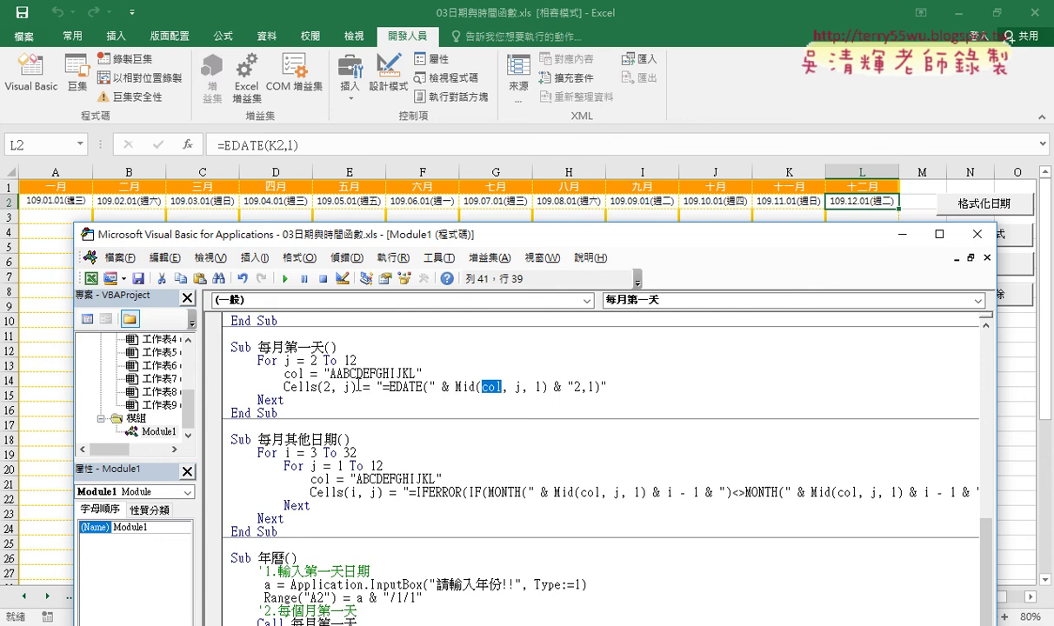
left_click(323, 373)
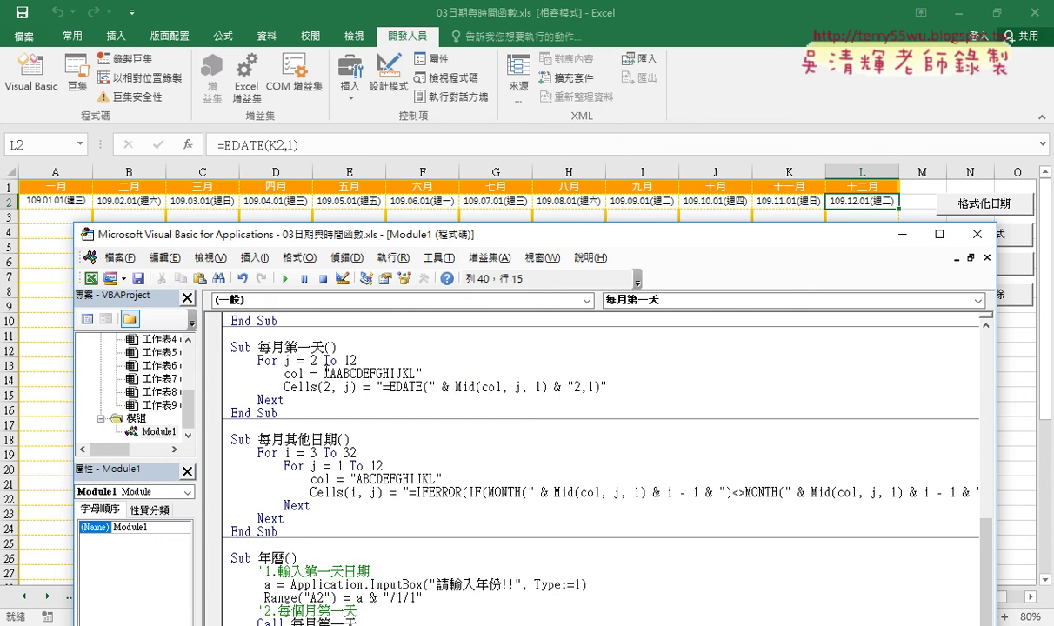
left_click_drag(324, 373, 421, 373)
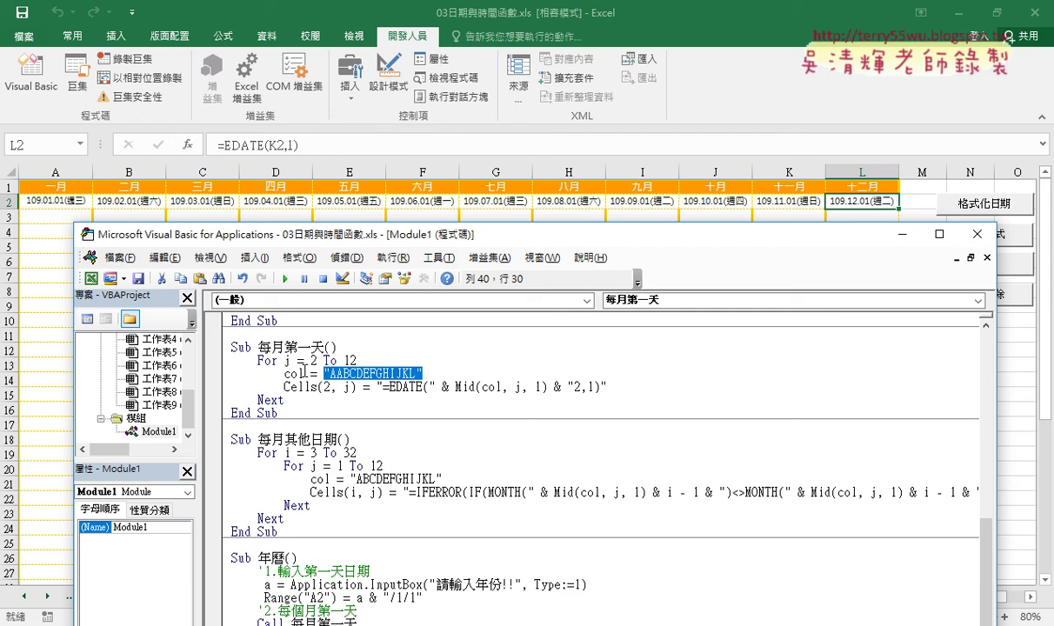
left_click(426, 400)
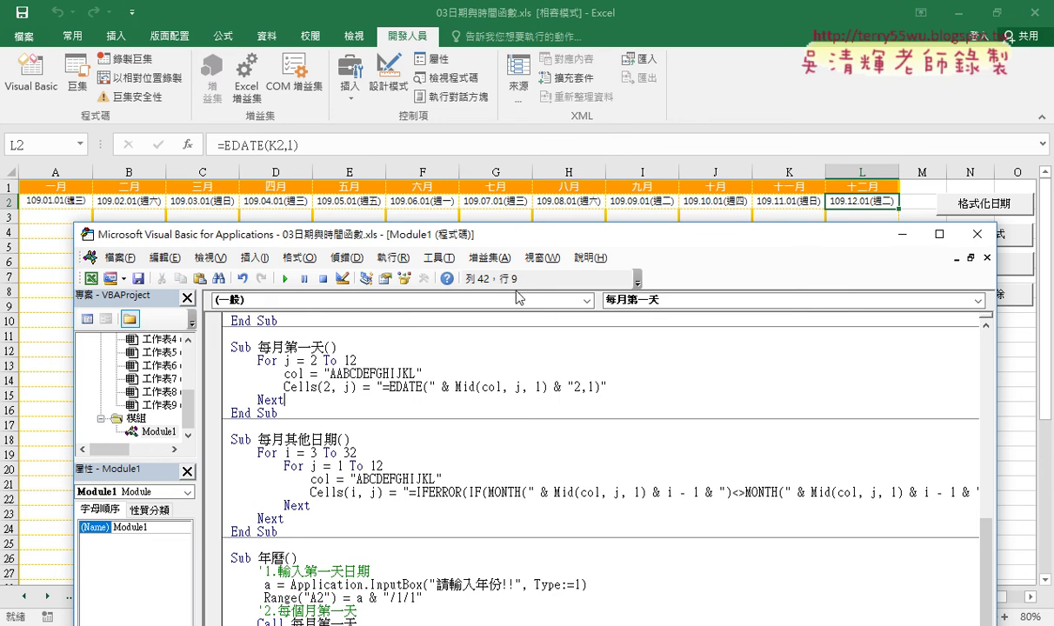
mouse_move(524, 242)
left_mouse_down()
mouse_move(538, 230)
mouse_move(564, 79)
left_mouse_up()
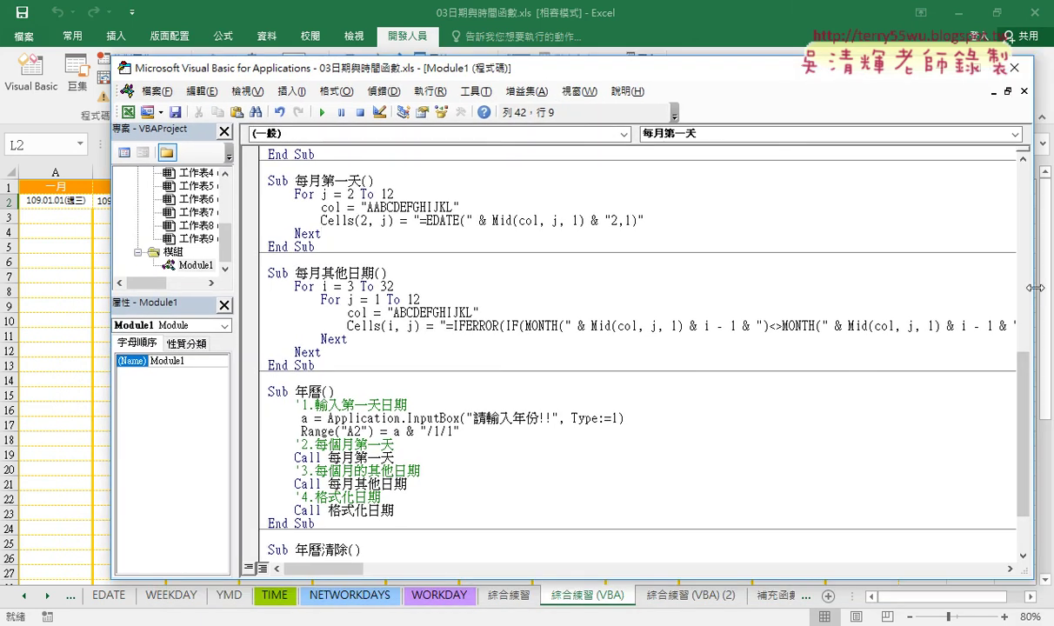
Step: Narrow the editor and run 每月其他日期 to fill daily dates starting 109.01.02
left_click_drag(1051, 293, 970, 278)
left_click(429, 324)
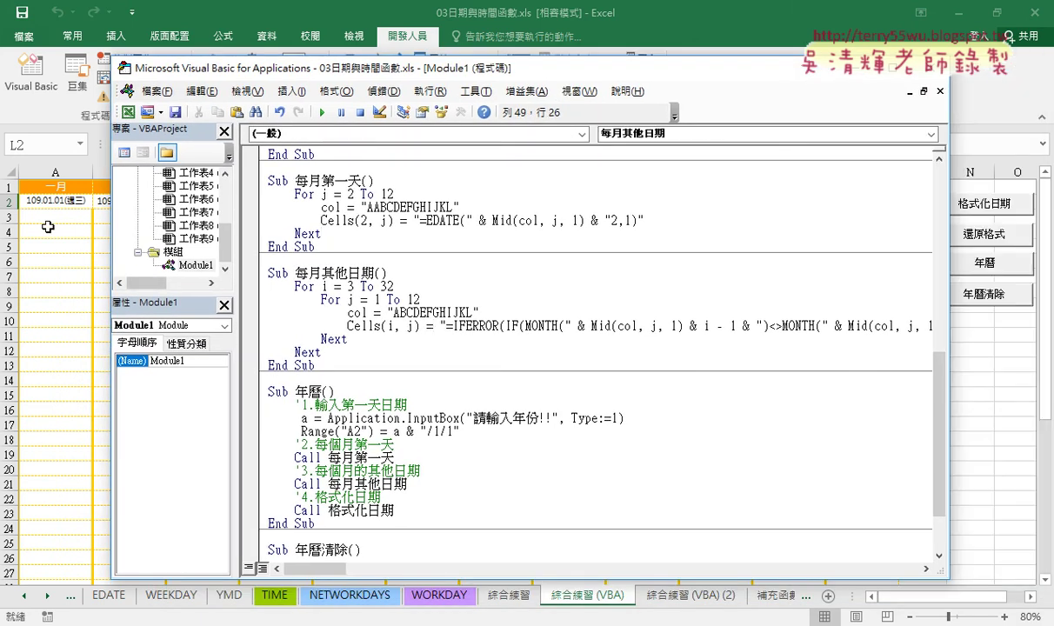
left_click(322, 113)
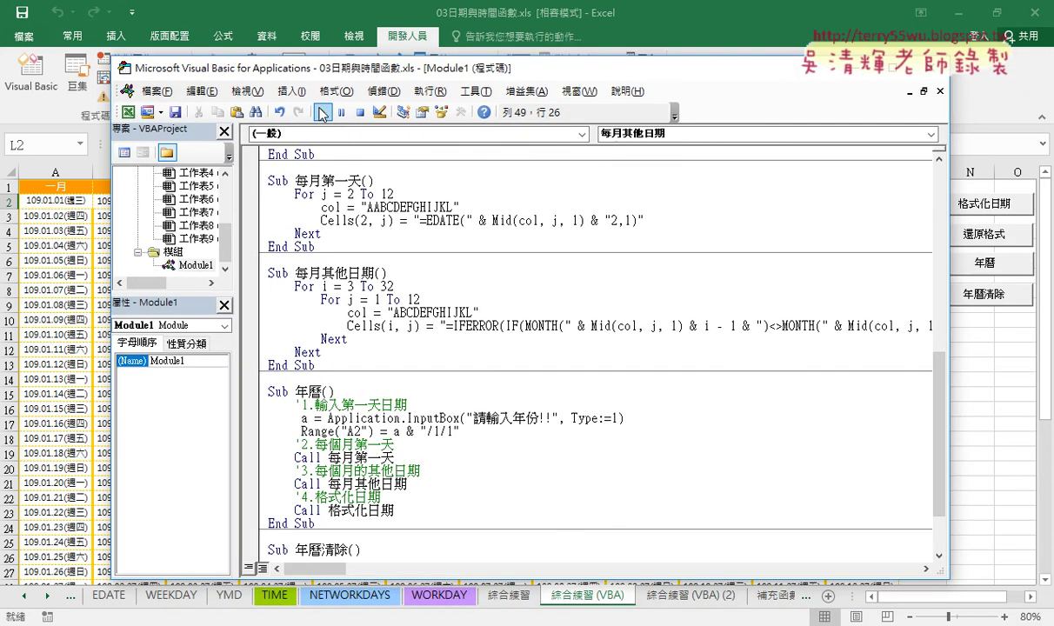
Step: Review the Sub 年曆 procedure down to its Call 格式化日期 line
scroll(400, 391, "down", 2)
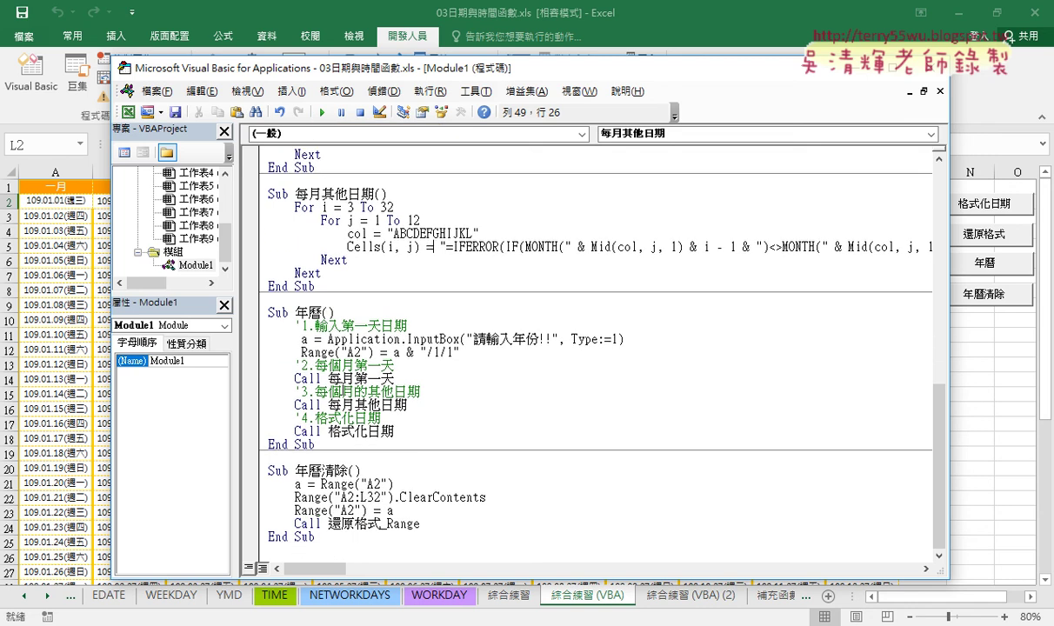
left_click_drag(295, 311, 322, 310)
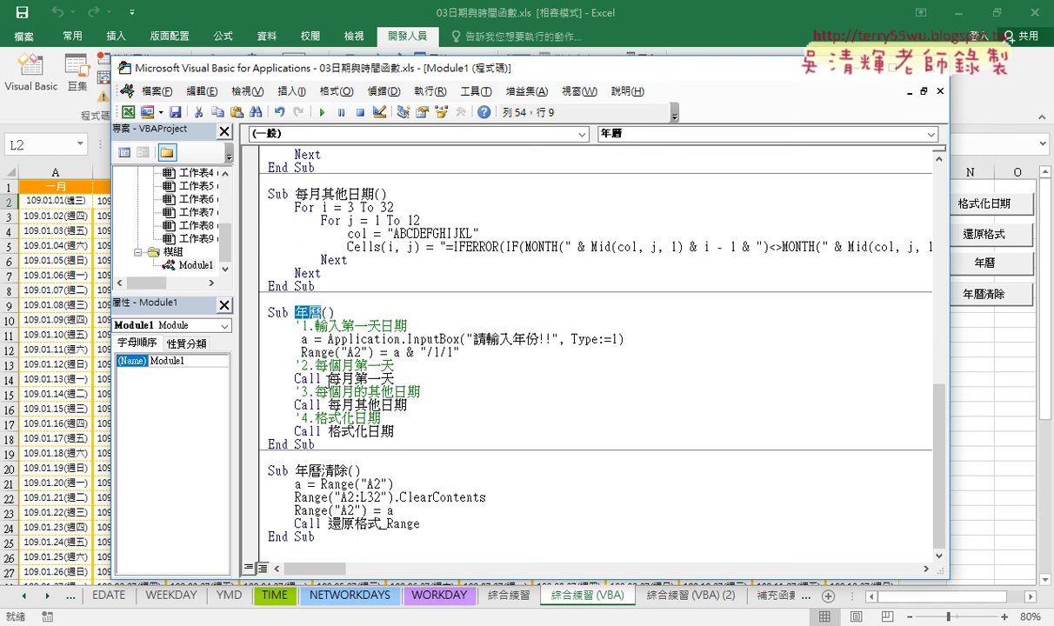
key("Down")
key("Down")
key("Down")
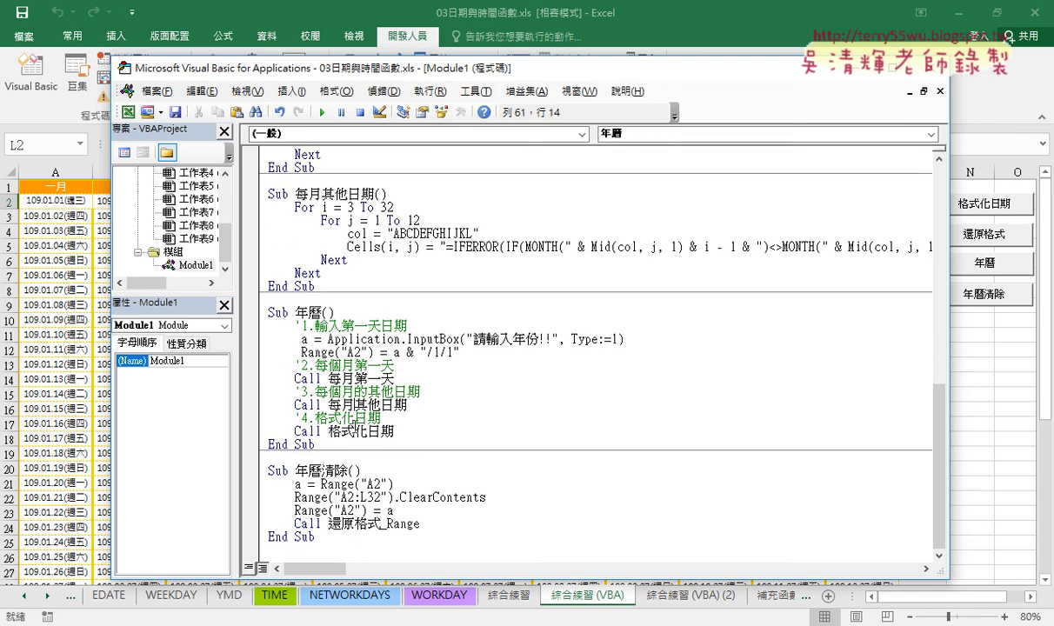
left_click(359, 432)
scroll(358, 432, "up", 4)
mouse_move(326, 326)
left_mouse_down()
mouse_move(263, 272)
mouse_move(613, 301)
mouse_move(255, 300)
left_mouse_up()
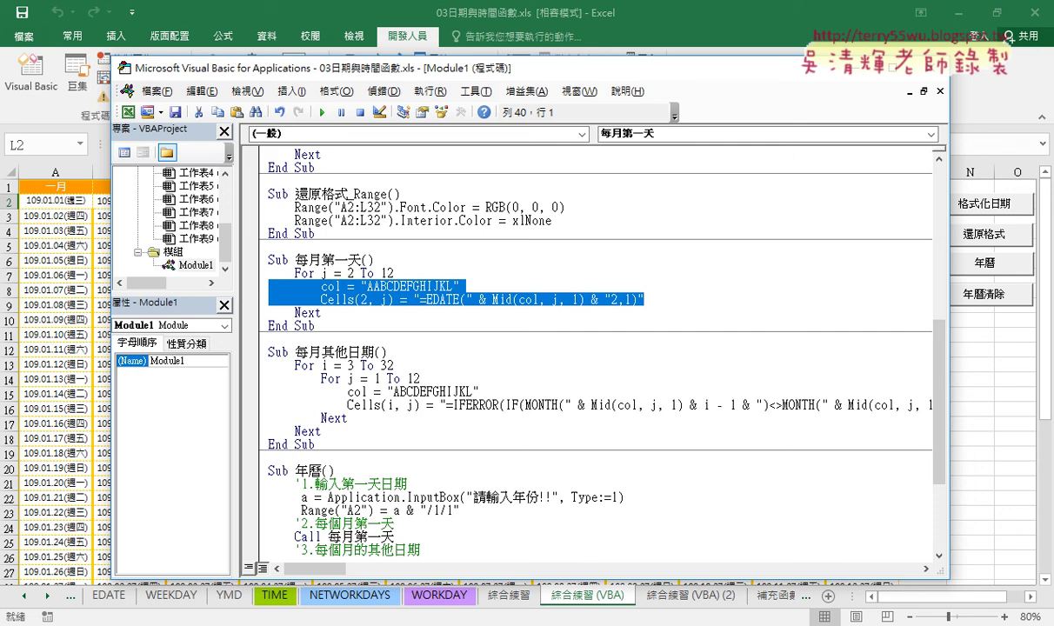
left_click(572, 407)
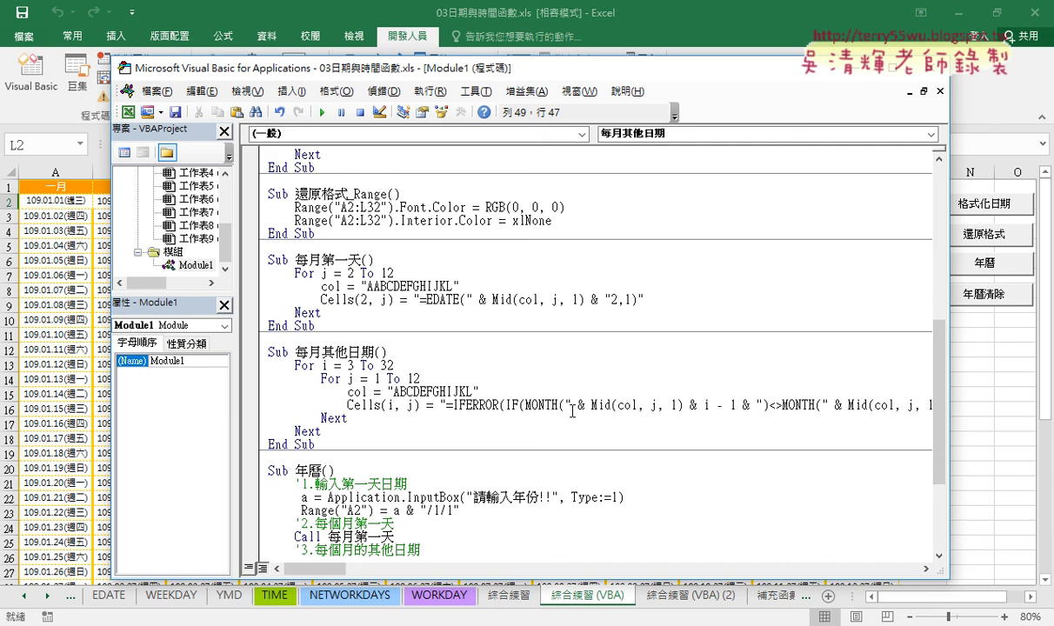